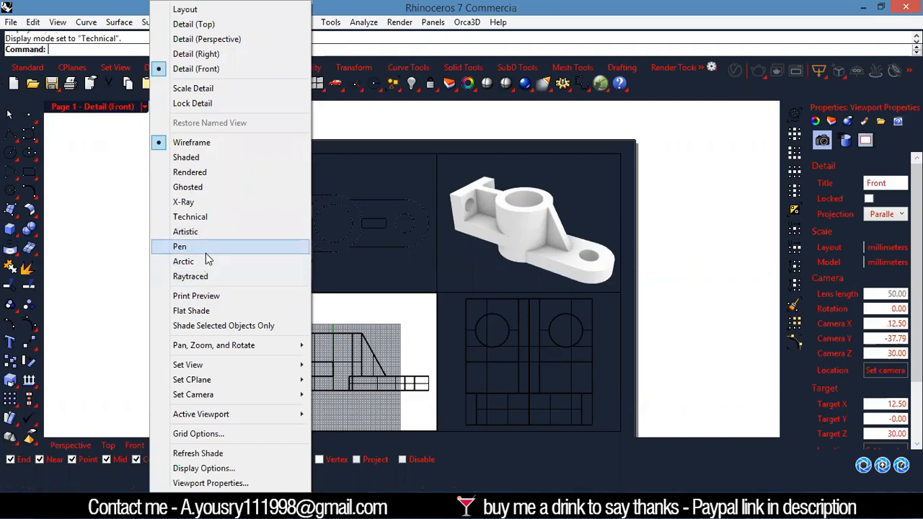
Step: Set the front detail view to the Technical display mode and return to the page layout
click(209, 218)
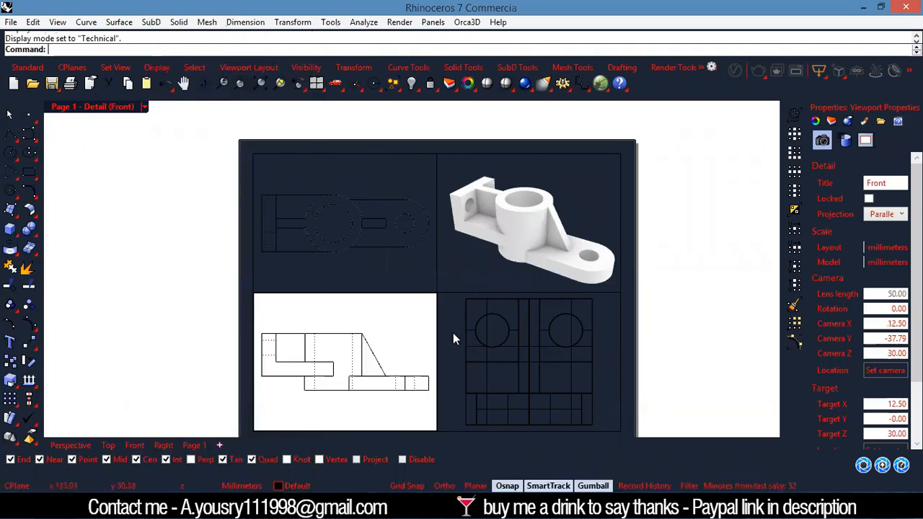
double_click(453, 332)
double_click(453, 334)
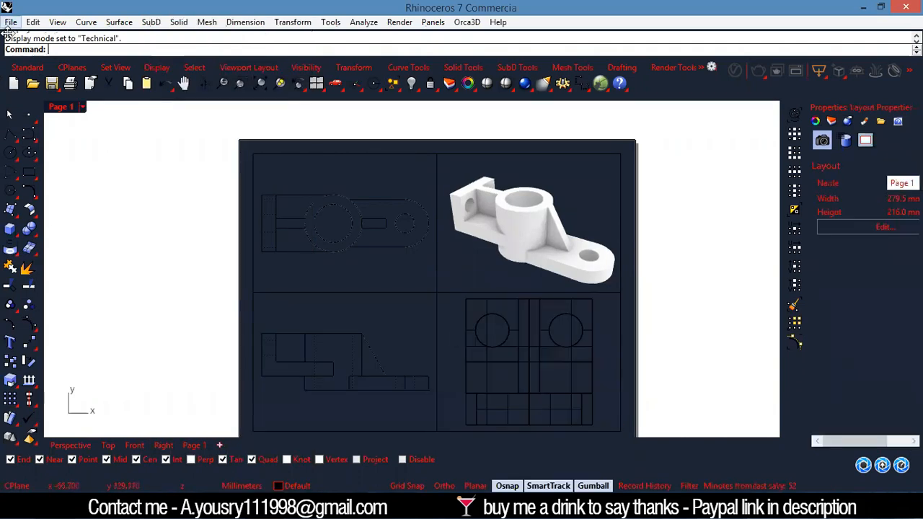
Step: Activate the right detail view and set it to the Technical display mode
click(83, 108)
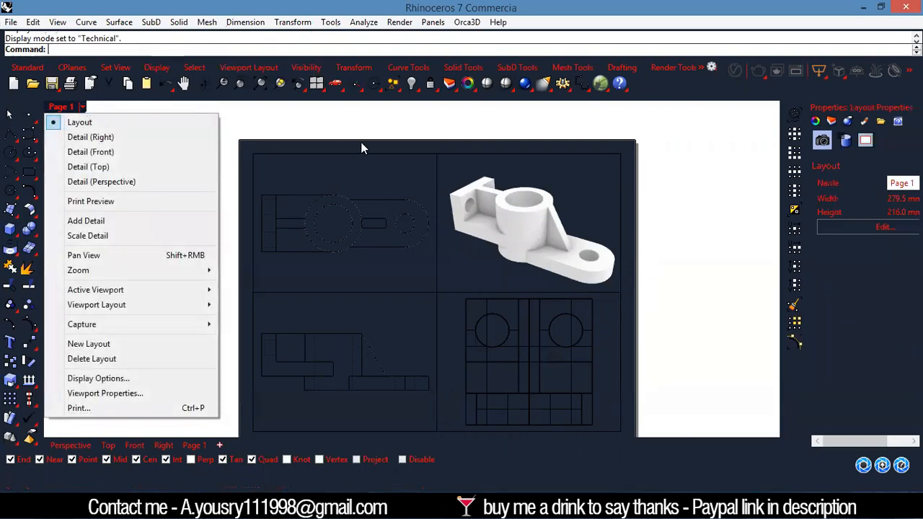
click(456, 117)
double_click(451, 331)
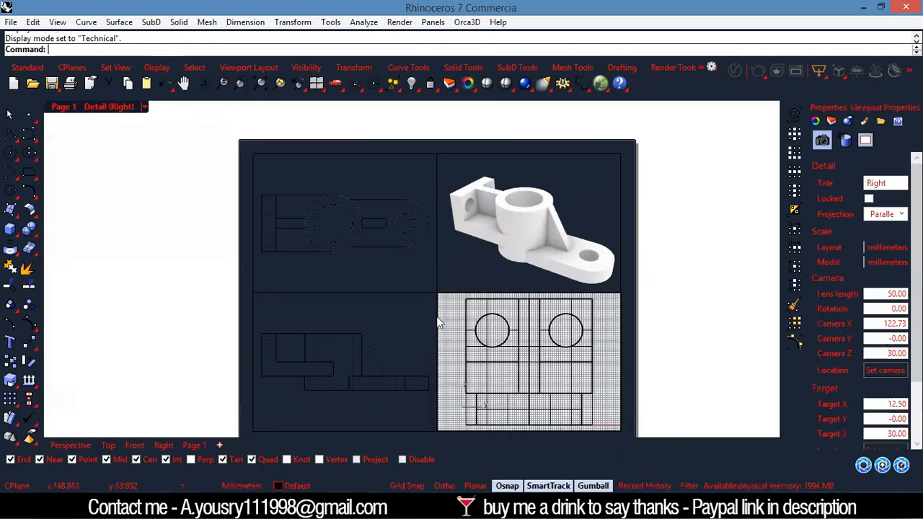
click(144, 107)
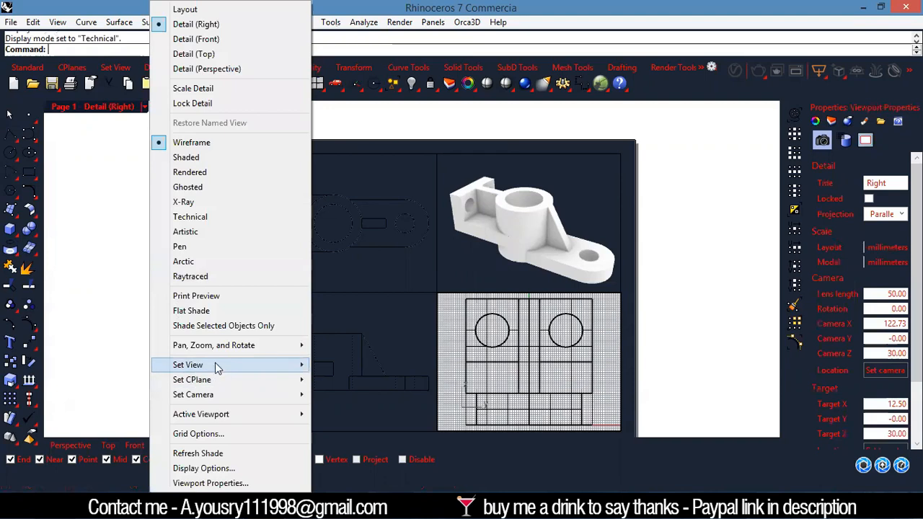
click(197, 217)
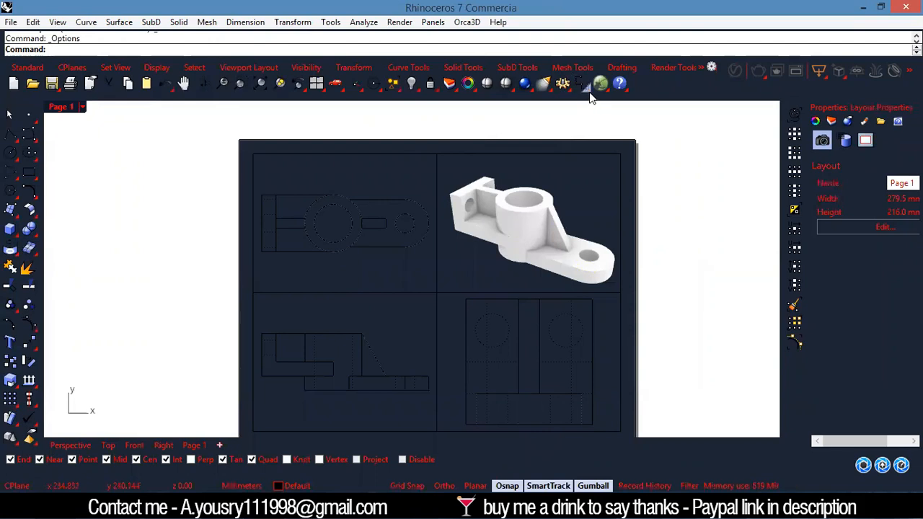
Step: Add a diameter dimension to the cylinder's inner bore in the top view, placing its label above the part
click(587, 88)
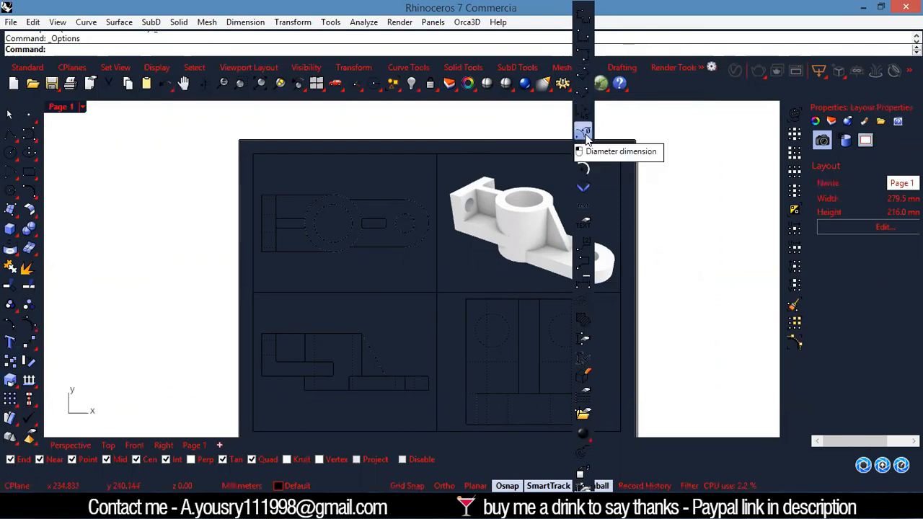
scroll(293, 217, up, 5)
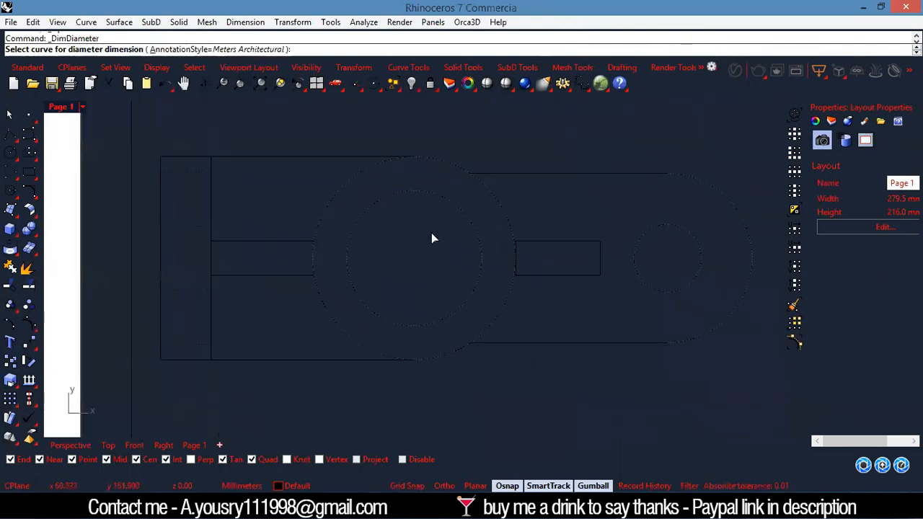
click(432, 199)
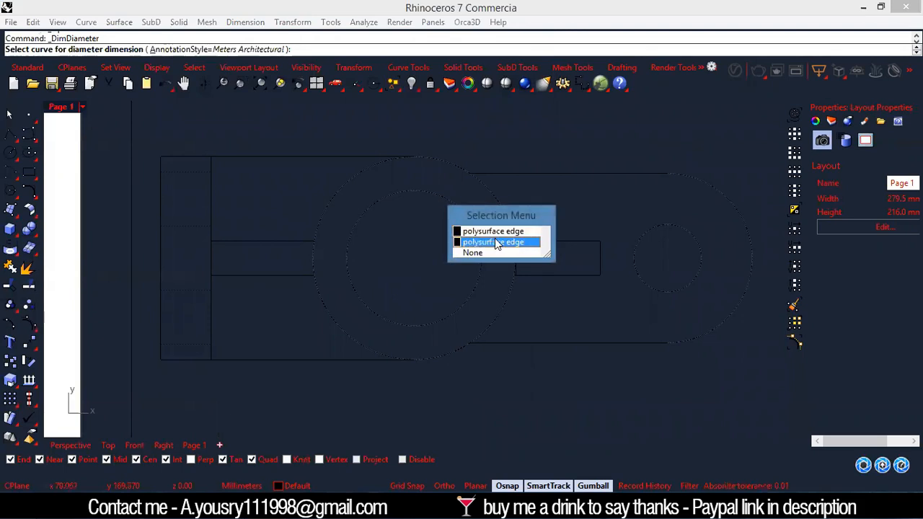
key(Return)
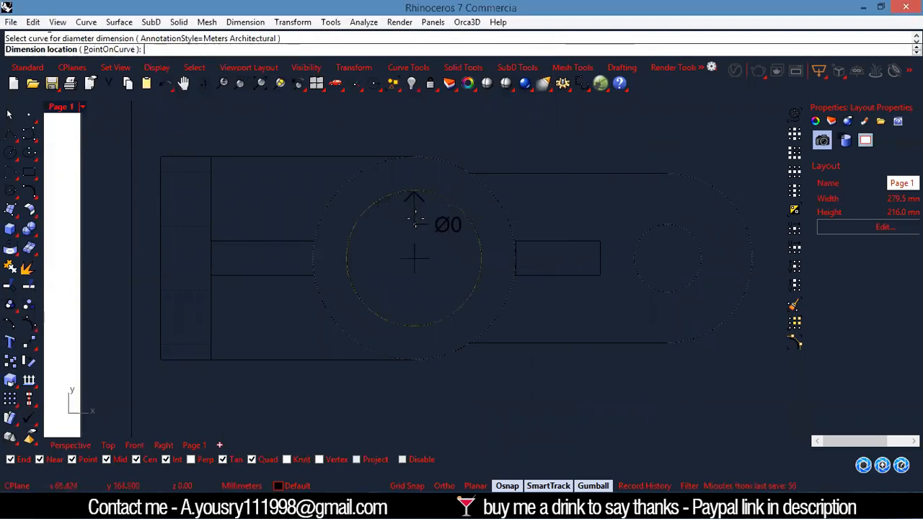
scroll(432, 169, down, 2)
click(477, 115)
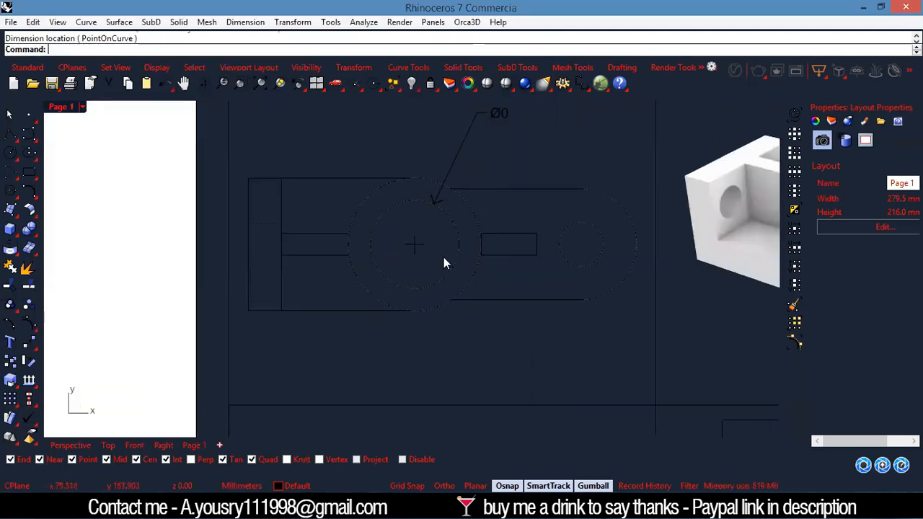
Step: Add a diameter dimension to the cylinder's outer edge in the top view, placing its label above the part
click(468, 285)
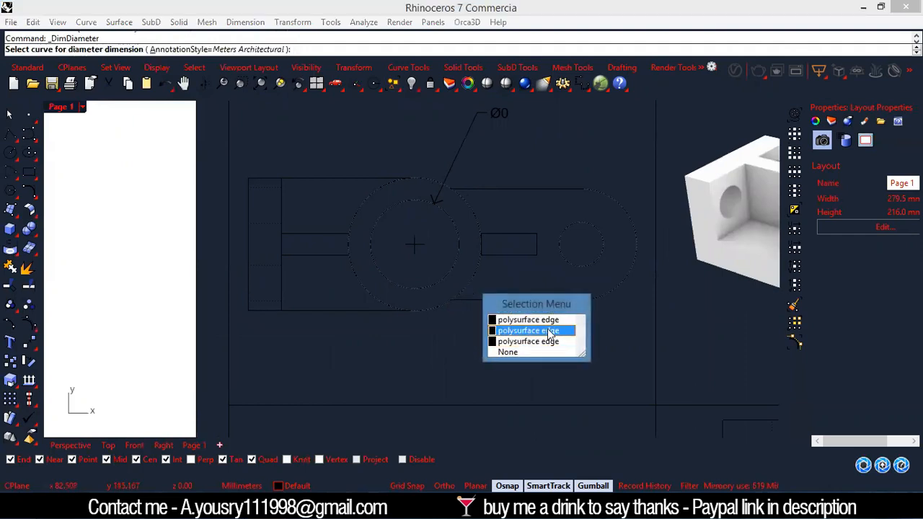
click(528, 330)
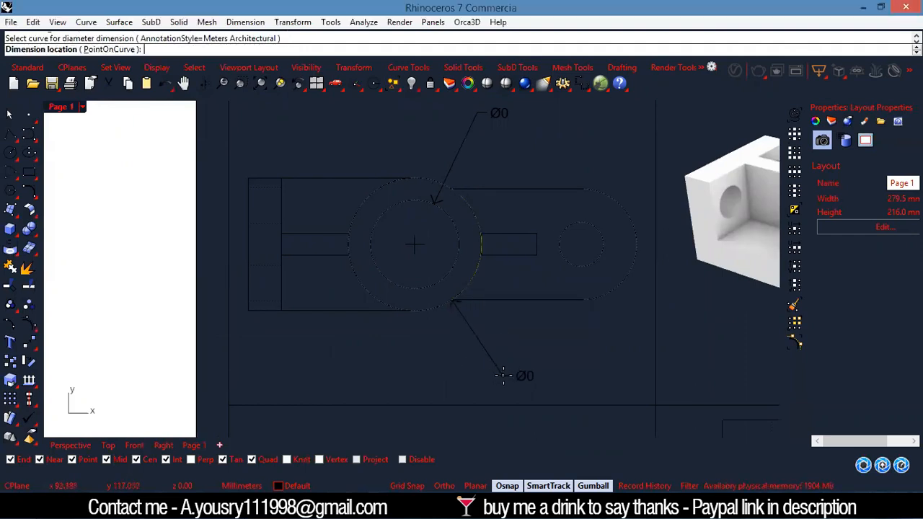
click(498, 154)
Step: Add a radius dimension to the small hole at the rounded end in the top view, with its label inside the outline
scroll(581, 236, up, 3)
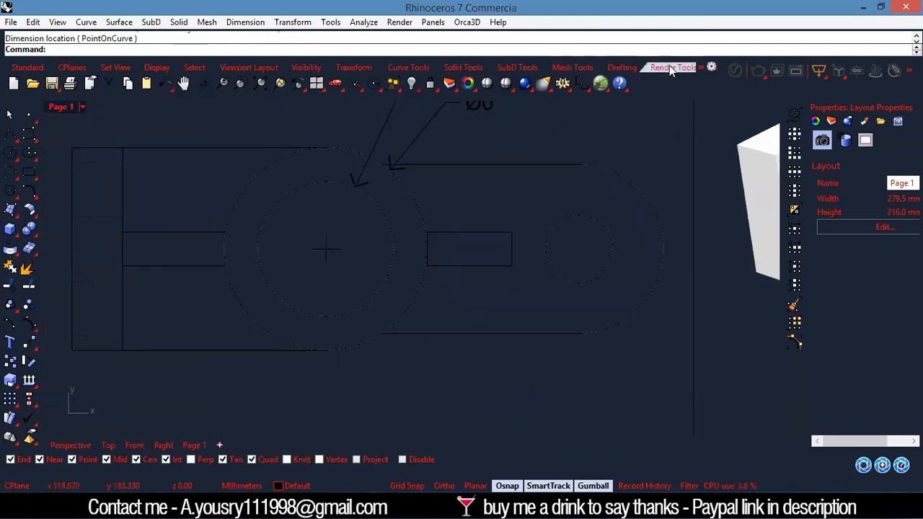
click(588, 85)
click(584, 150)
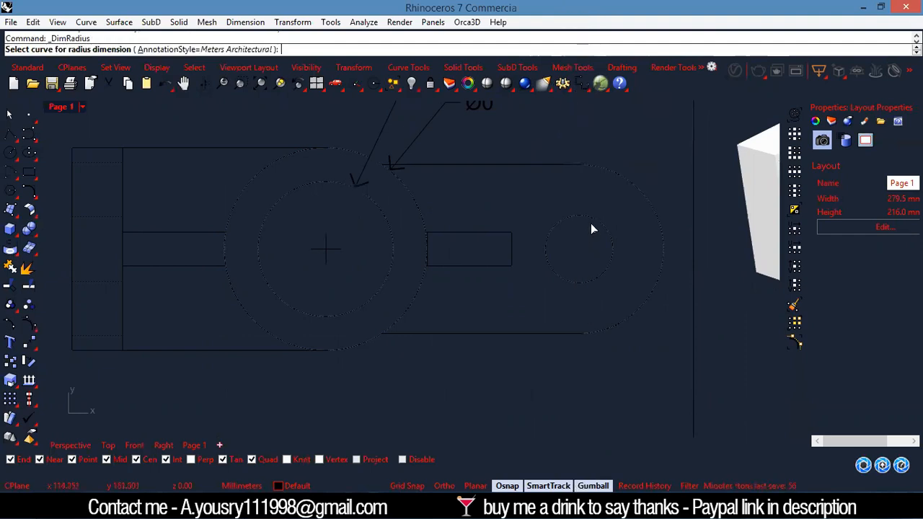
click(598, 220)
click(645, 265)
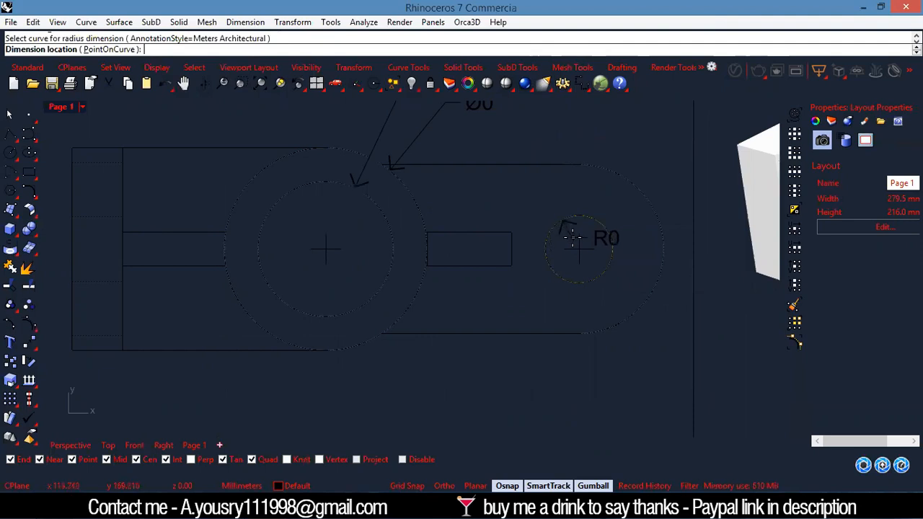
click(583, 240)
Step: Add a radius dimension to the arm's rounded outer end in the top view, placing its label above the part
key(Return)
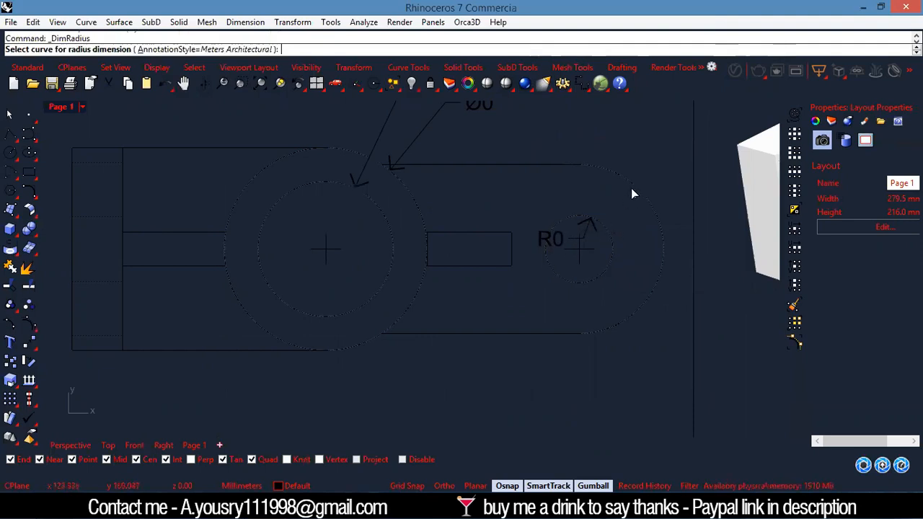
click(632, 187)
click(693, 223)
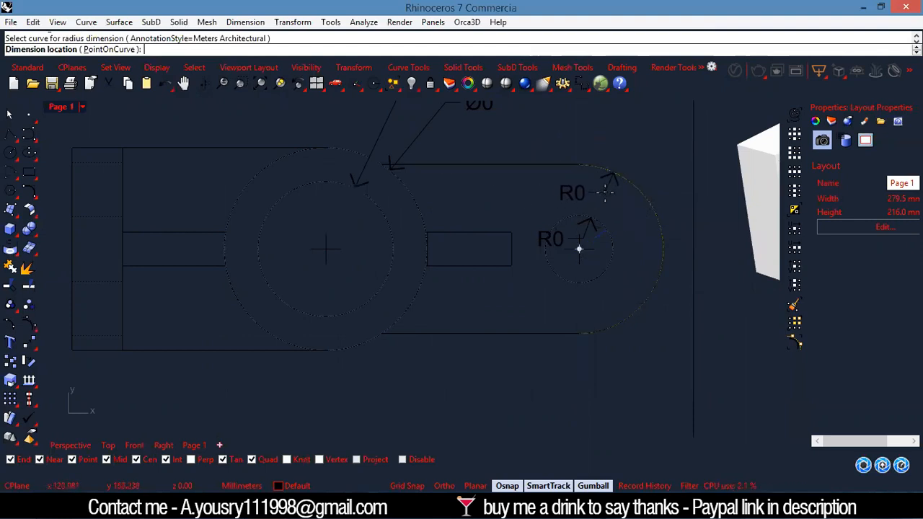
click(655, 119)
scroll(431, 154, down, 3)
Step: Dimension the horizontal rib length between the end plate and the cylinder in the top view, placing the dimension line above the part
scroll(300, 235, down, 5)
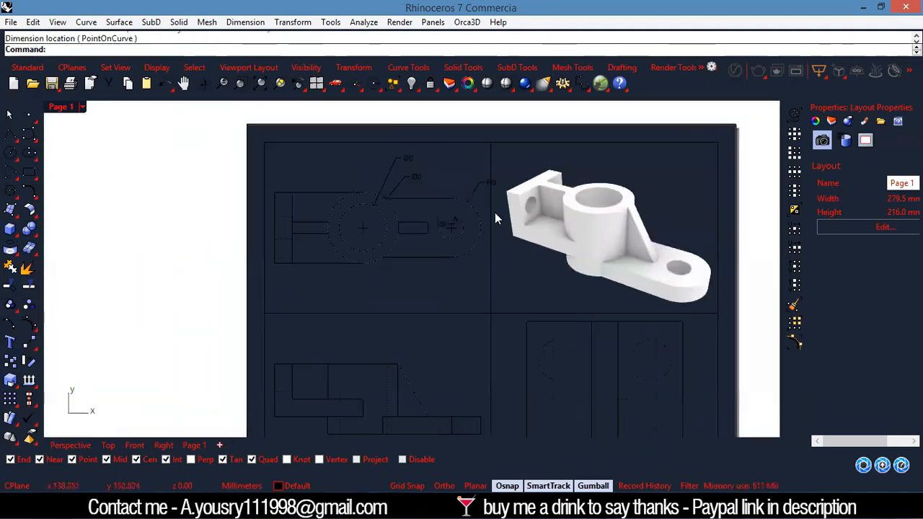
scroll(265, 237, up, 2)
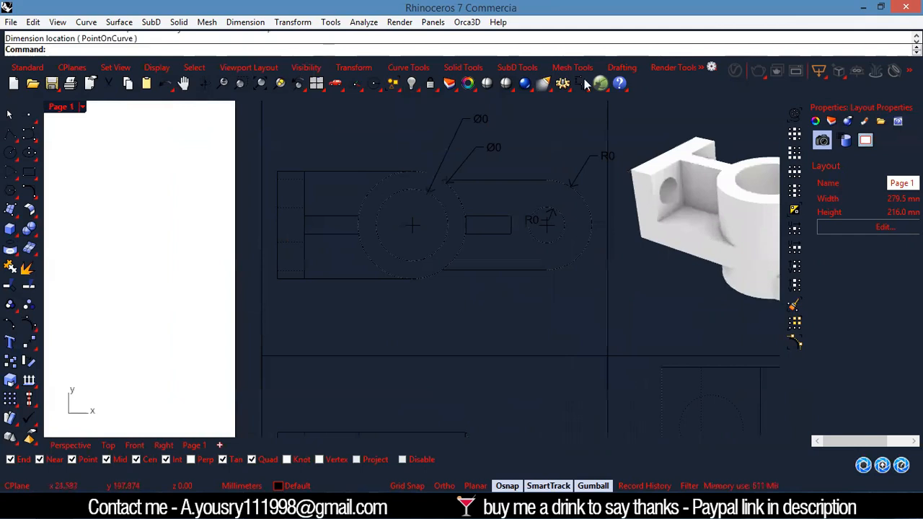
click(583, 82)
click(304, 218)
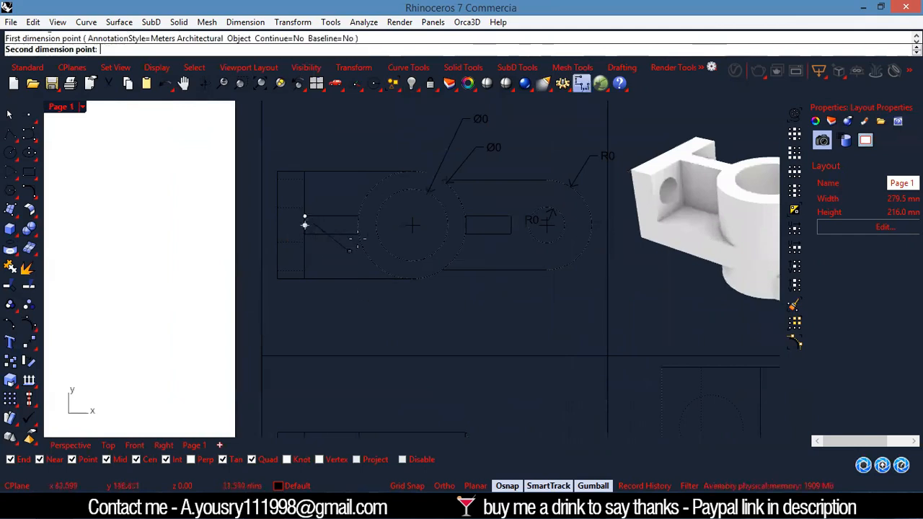
click(359, 214)
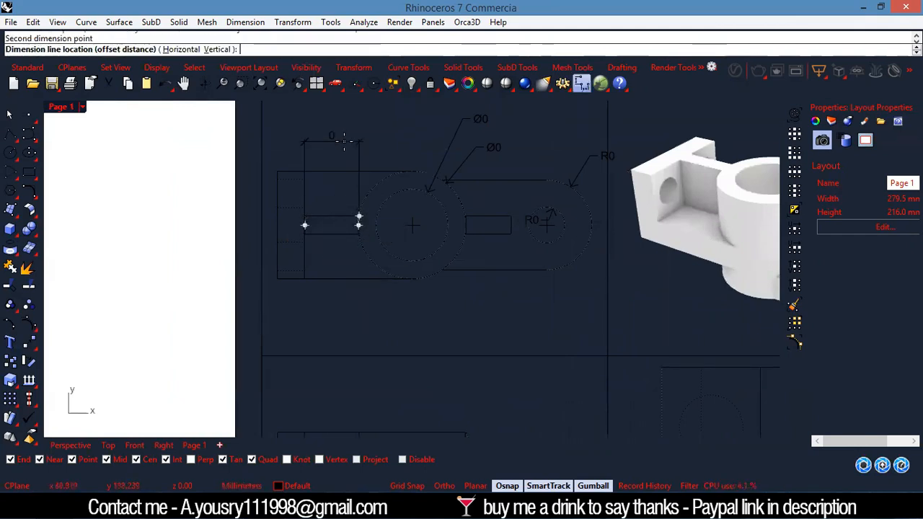
click(343, 134)
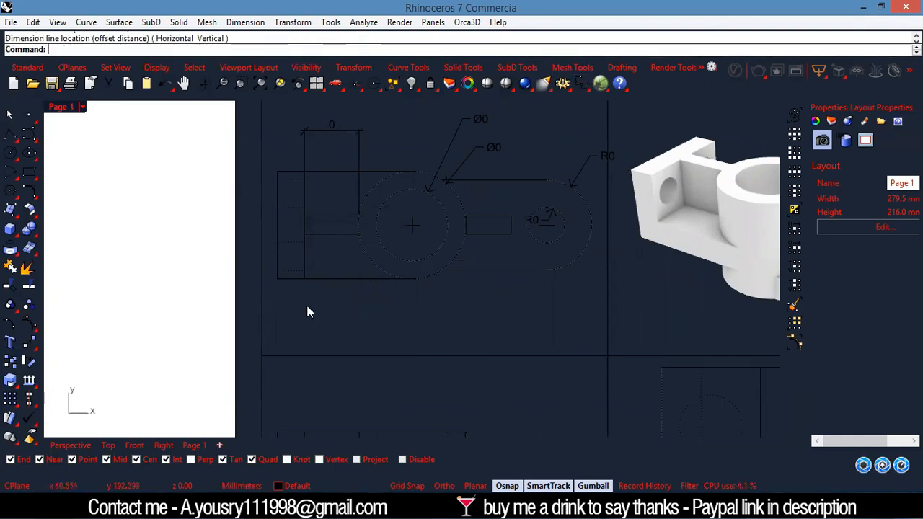
Step: Dimension the L-shaped bracket's height in the front view, placing the dimension line beside its outer edge with SmartTrack and object snap off
scroll(562, 319, down, 3)
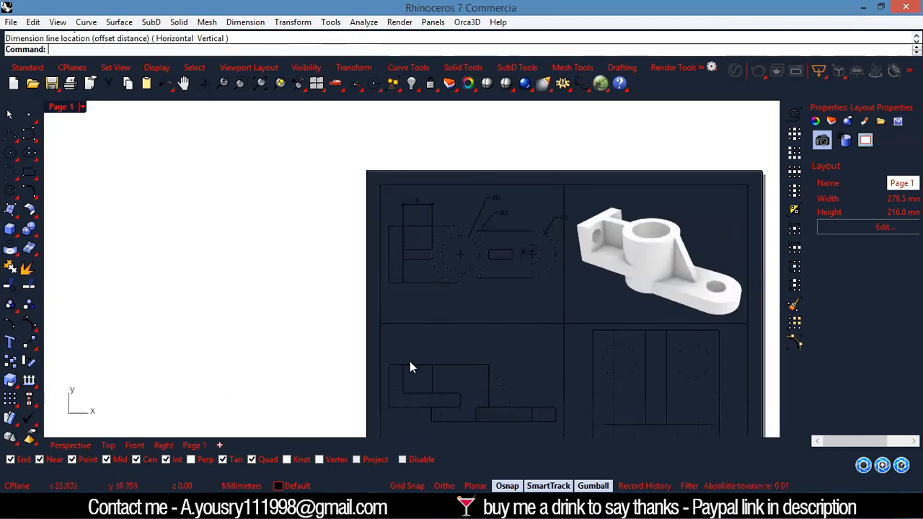
scroll(406, 409, up, 3)
key(Return)
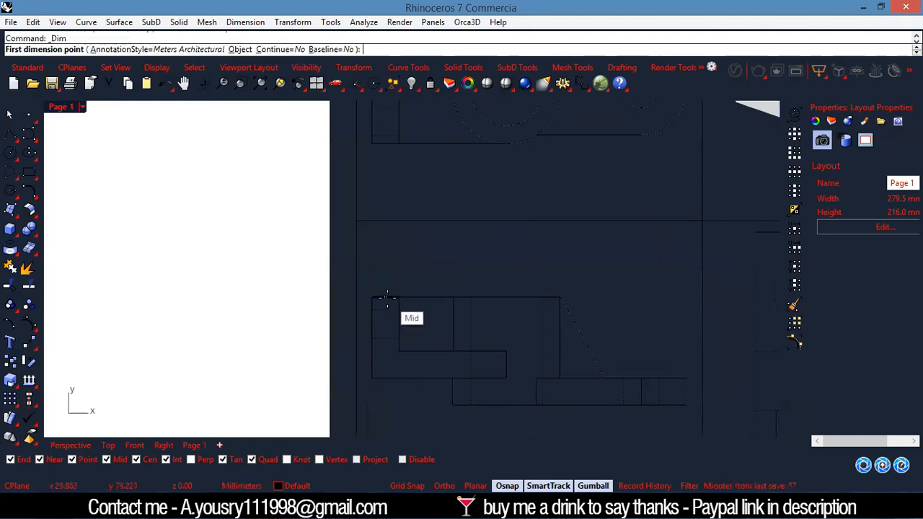
click(386, 297)
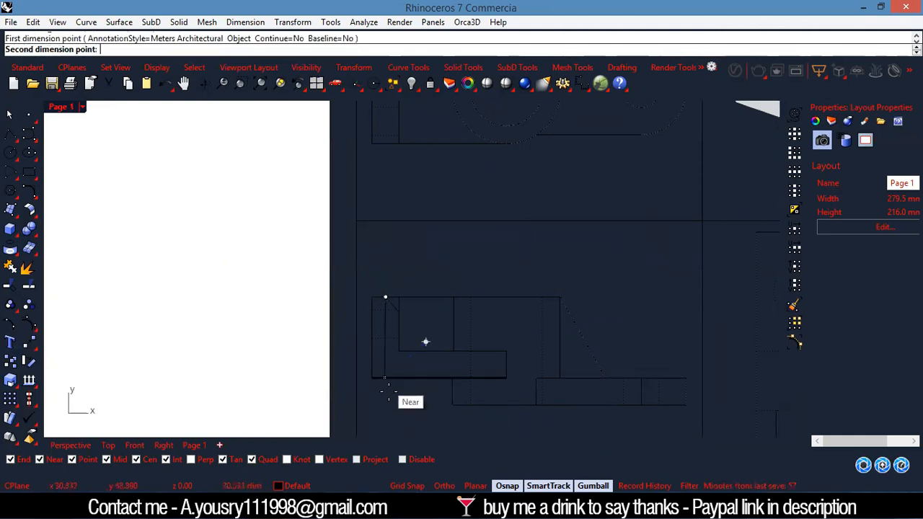
click(372, 377)
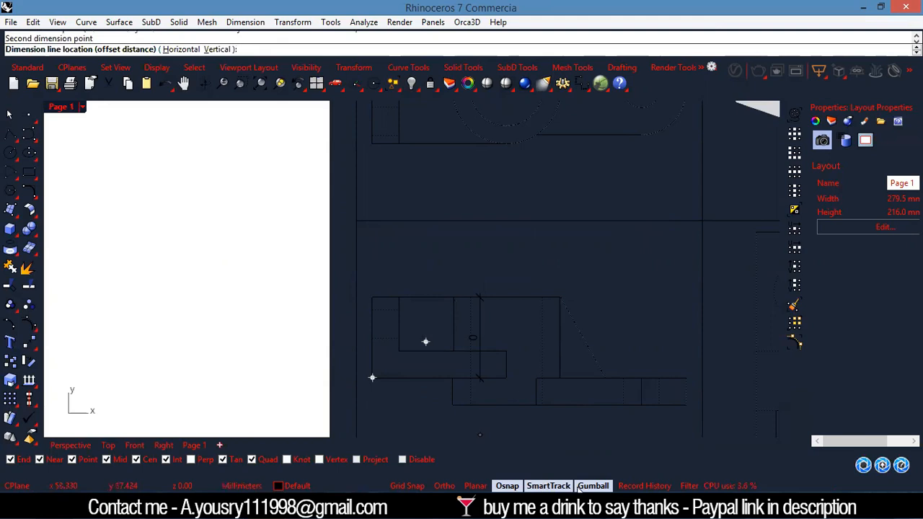
click(547, 486)
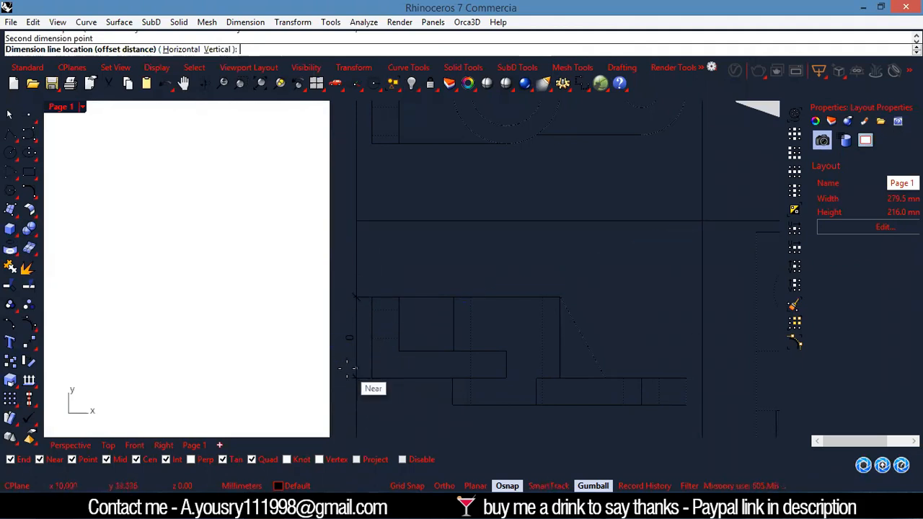
key(F3)
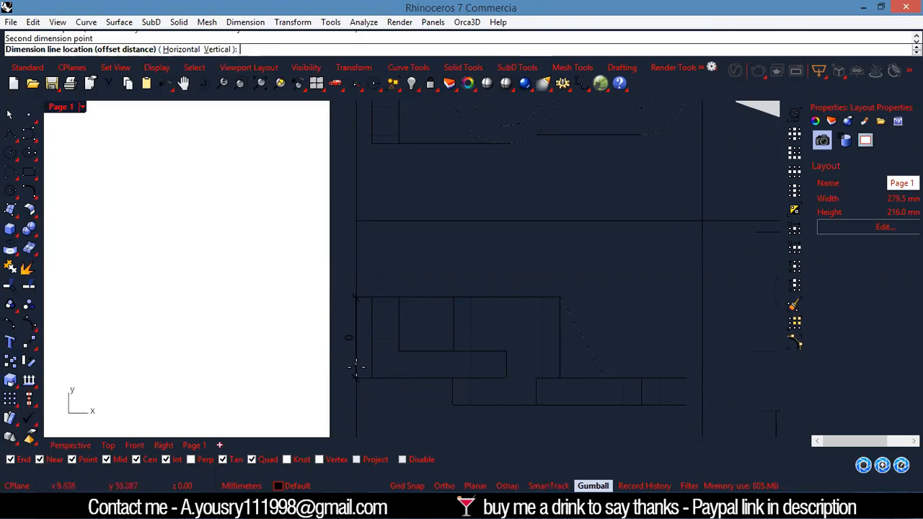
click(359, 376)
Step: Dimension the L-shaped bracket's horizontal length in the front view, placing the dimension line below the part
scroll(416, 363, down, 4)
scroll(446, 383, up, 6)
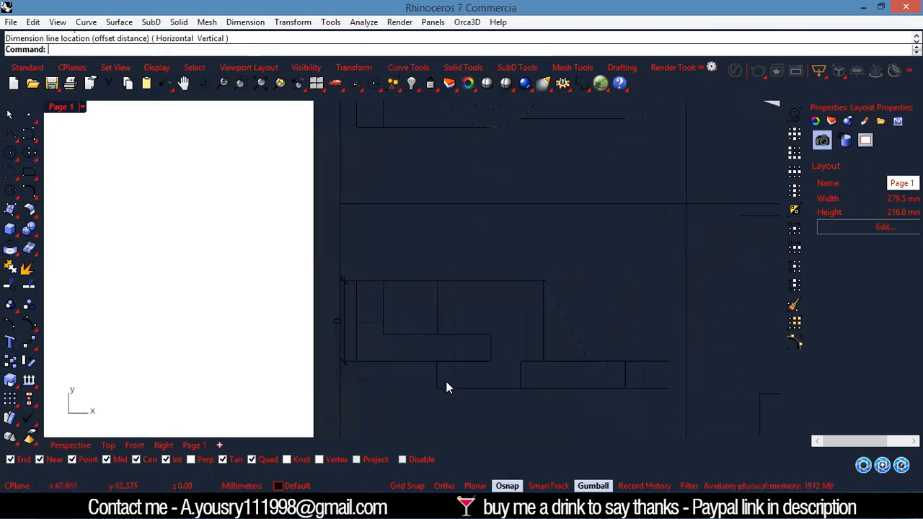
right_click(359, 383)
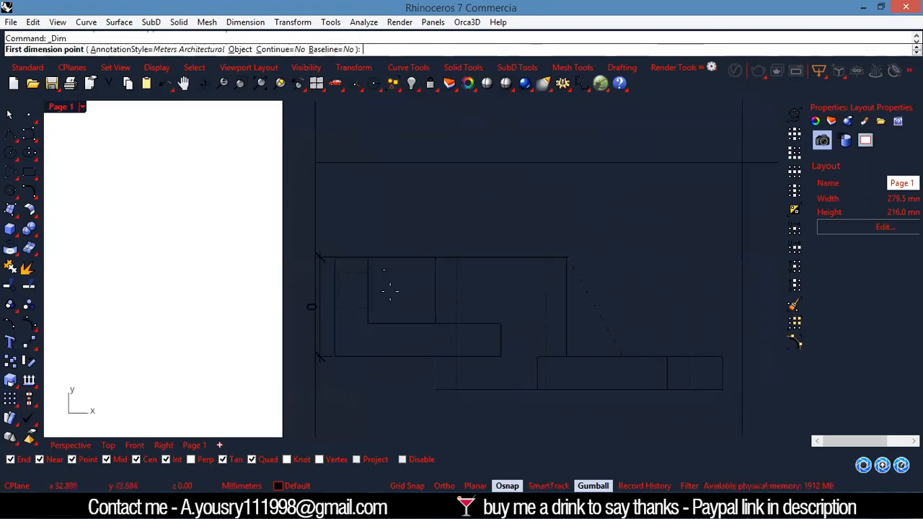
click(335, 327)
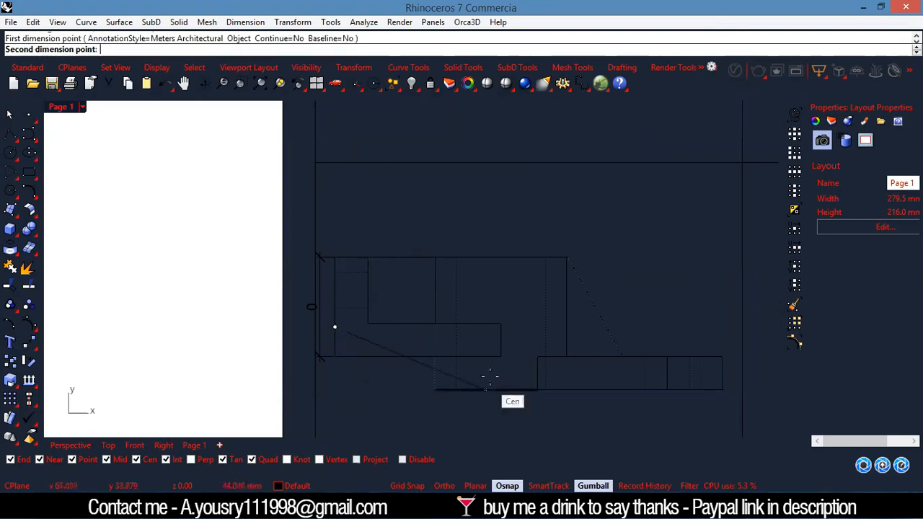
click(507, 255)
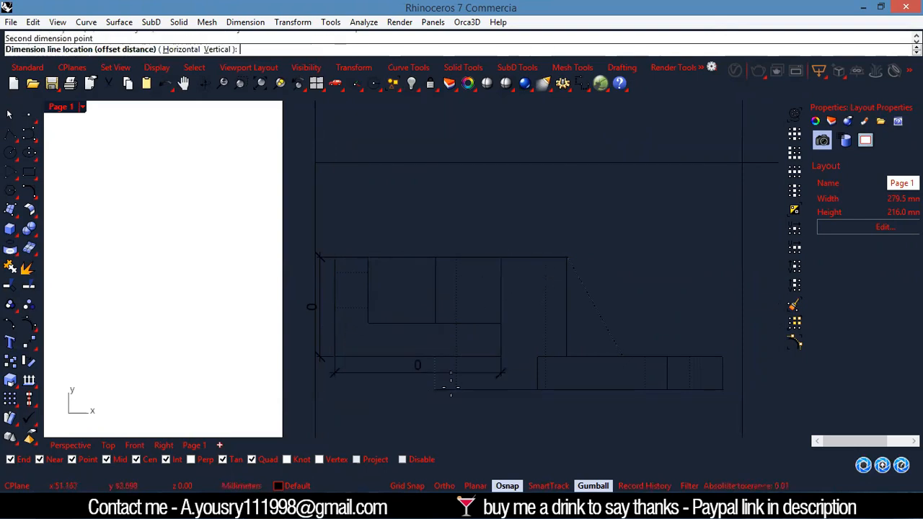
click(462, 430)
Step: Try to dimension the sloping rib's thickness across its foot in the perspective view
scroll(472, 373, down, 2)
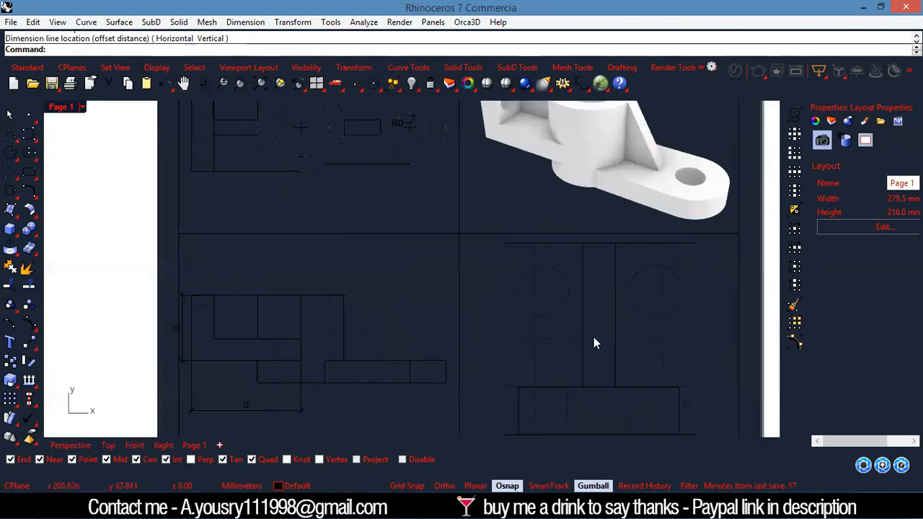
key(Return)
scroll(659, 168, up, 5)
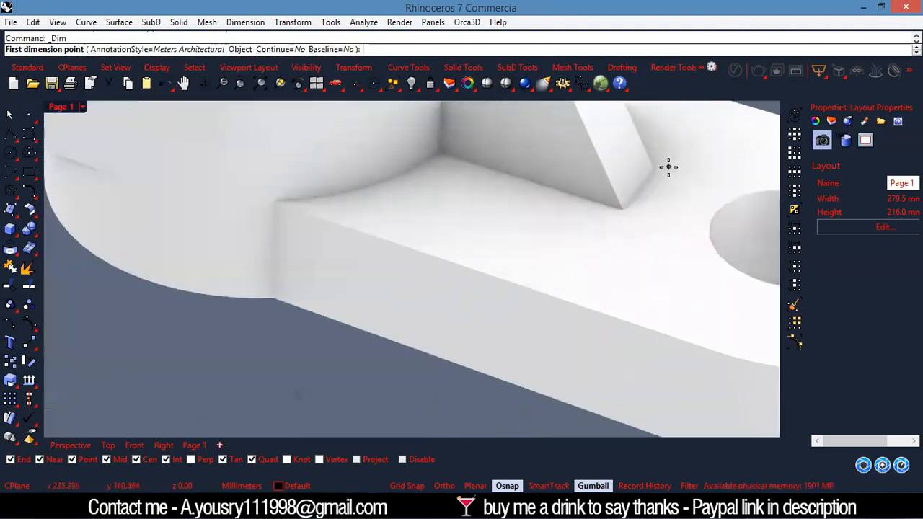
click(660, 170)
click(627, 208)
click(717, 256)
scroll(615, 234, down, 4)
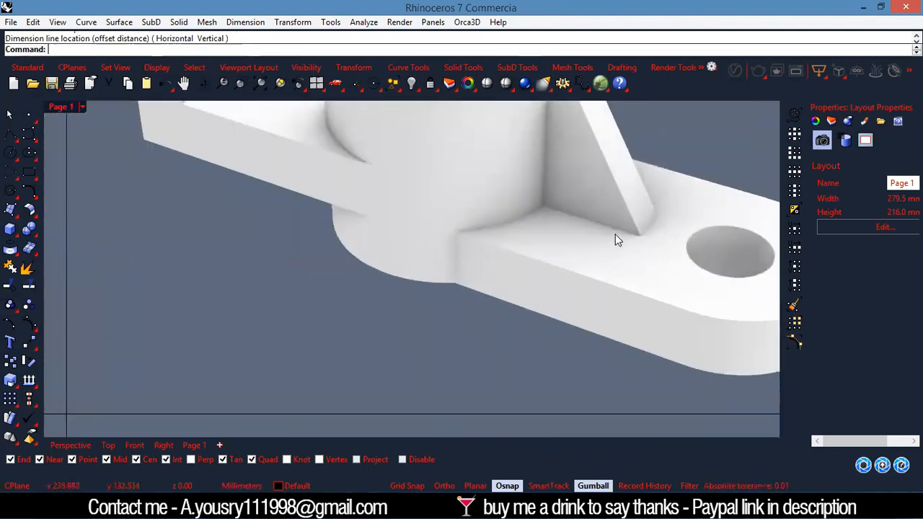
Step: Dimension the vertical rib's width in the right view, placing the dimension line between the two holes
scroll(541, 386, up, 4)
key(Return)
click(520, 121)
click(580, 121)
scroll(612, 151, down, 4)
scroll(577, 325, up, 5)
click(620, 310)
scroll(624, 303, down, 1)
key(Return)
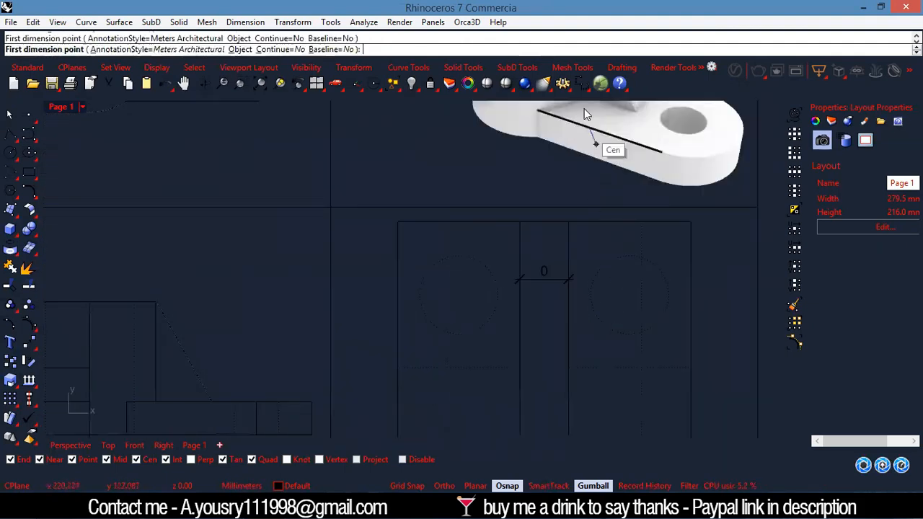
key(Escape)
Step: Add radius dimensions to both holes in the right view, placing one label inside its hole and the other outside the part's outline
middle_click(584, 105)
click(583, 168)
click(647, 268)
click(680, 305)
click(622, 285)
key(Return)
click(482, 262)
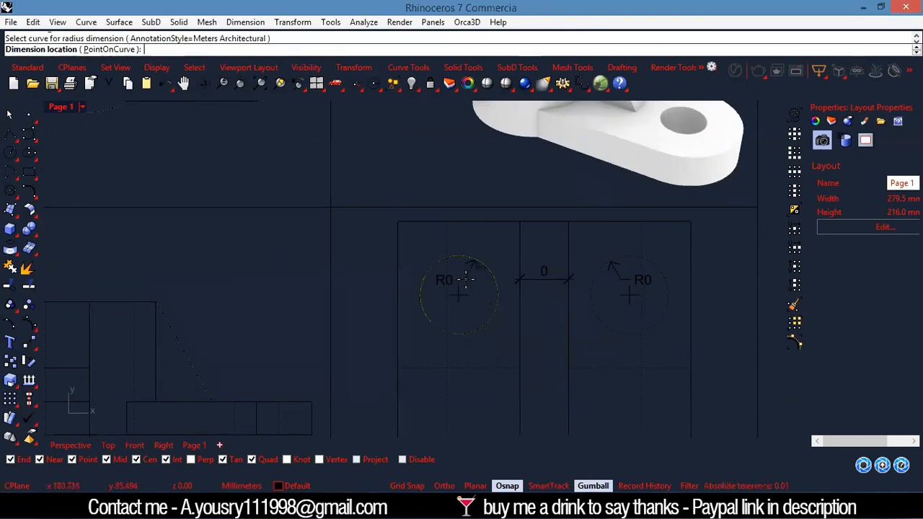
click(377, 268)
Step: Dimension the arm's thickness in the front view, placing the dimension line just beyond its outer end
scroll(469, 283, down, 12)
scroll(461, 350, up, 9)
key(Return)
scroll(384, 331, up, 6)
click(582, 86)
click(395, 245)
click(397, 295)
click(498, 273)
scroll(498, 272, down, 9)
Step: Dimension the thickness of the L-shaped bracket's horizontal leg in the front view, placing the dimension line across the leg
scroll(353, 209, up, 7)
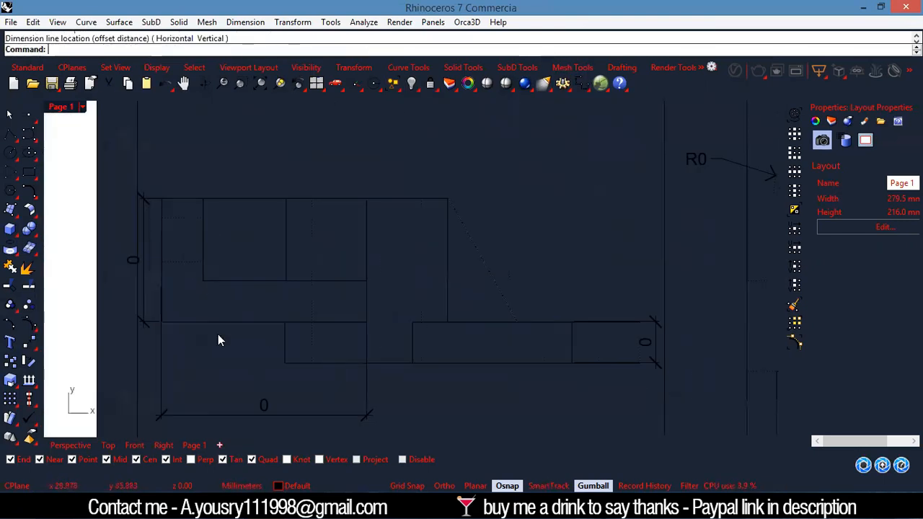
key(Return)
click(243, 280)
click(243, 322)
click(243, 326)
Step: Dimension the thickness of the L-shaped bracket's vertical leg in the front view, placing the dimension line just below the inner corner
key(Return)
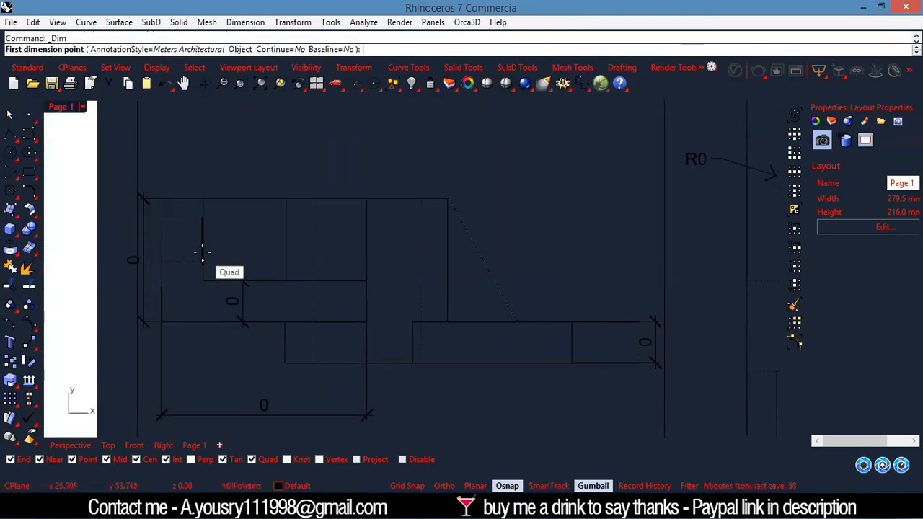
click(203, 281)
click(161, 280)
click(187, 294)
Step: Dimension the sloping rib's horizontal length from the cylinder to its foot in the front view, placing the dimension line below the arm
scroll(423, 286, up, 6)
key(Return)
click(374, 343)
click(268, 342)
scroll(386, 324, down, 8)
click(385, 387)
scroll(321, 314, down, 9)
scroll(343, 218, up, 3)
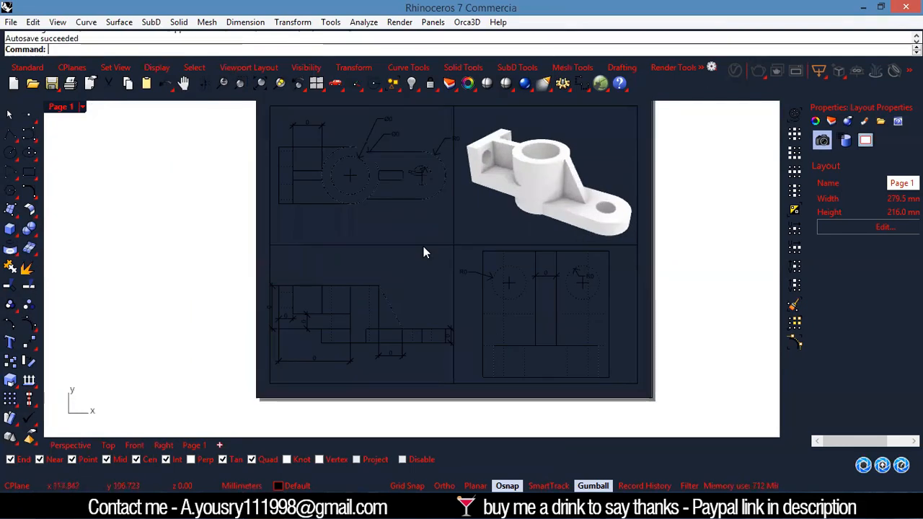
Step: Assign the Engrave annotation style to the sloping rib's length dimension in the front view
double_click(393, 359)
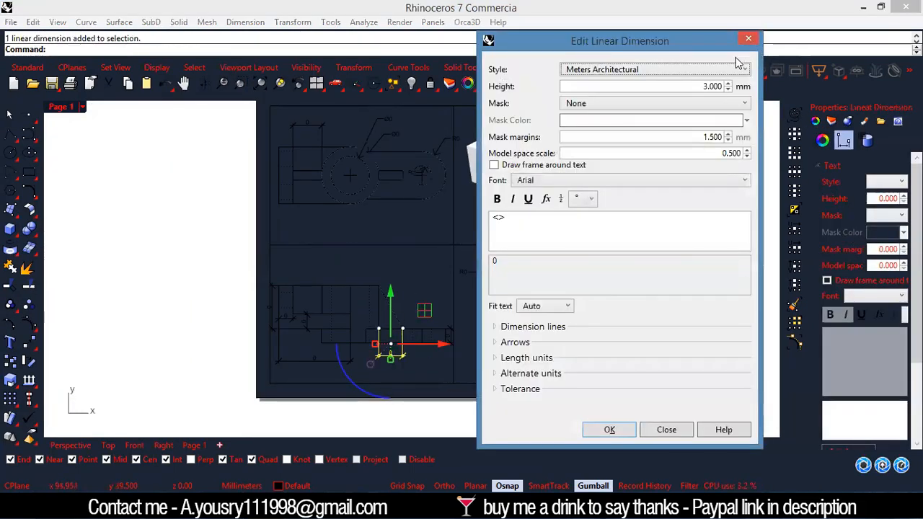
click(739, 66)
click(783, 78)
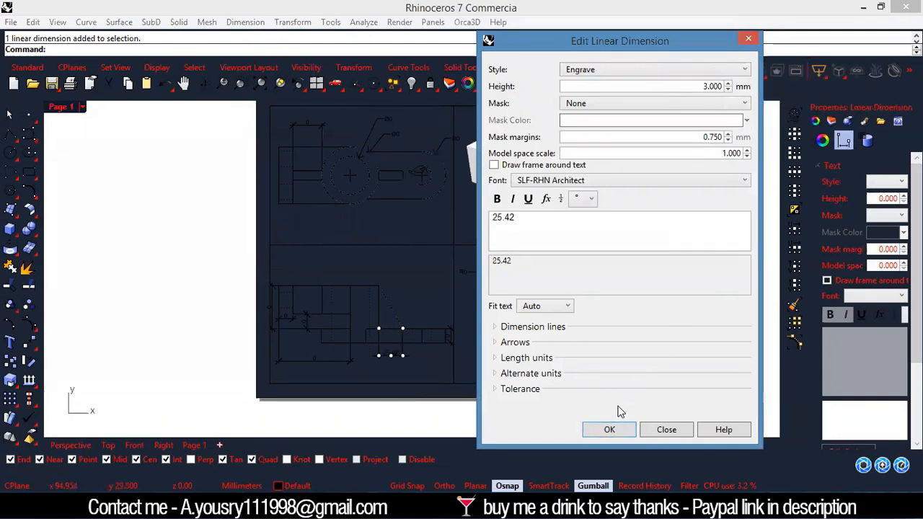
click(609, 429)
scroll(421, 376, up, 2)
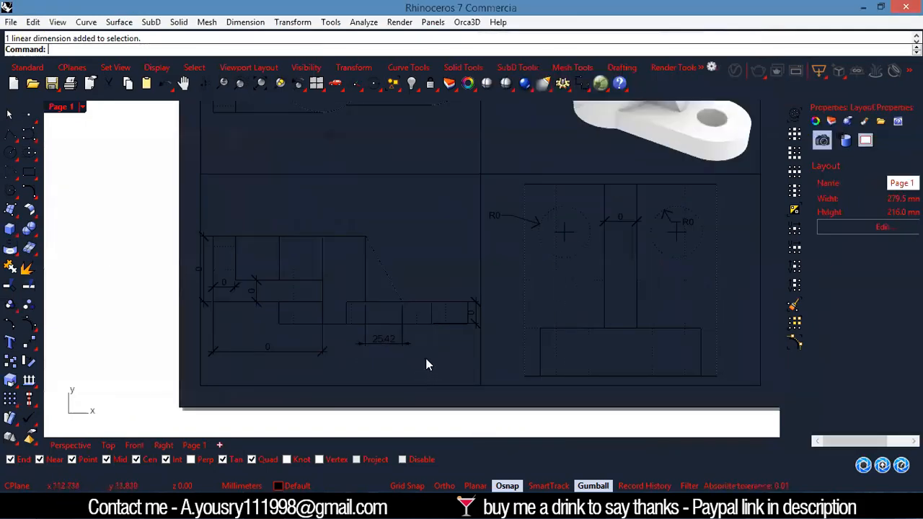
Step: Select all dimensions on the page without the four detail views and assign the Engrave style to the linear ones
click(479, 315)
key(Return)
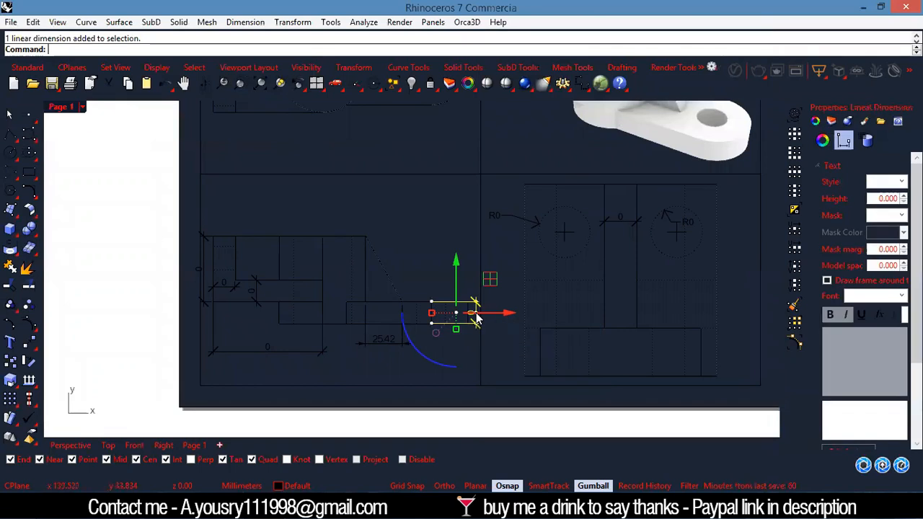
scroll(476, 310, up, 4)
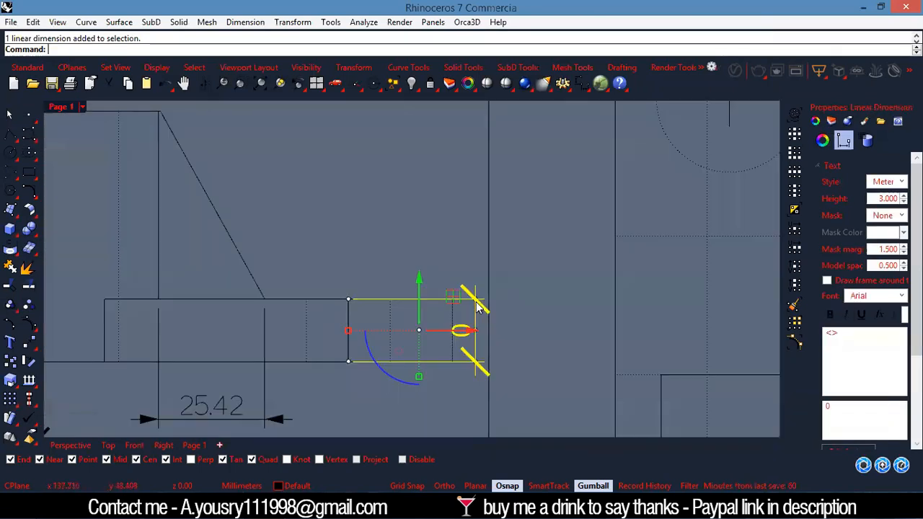
scroll(479, 312, down, 5)
mouse_move(323, 369)
mouse_down()
mouse_move(592, 185)
mouse_move(624, 143)
mouse_up()
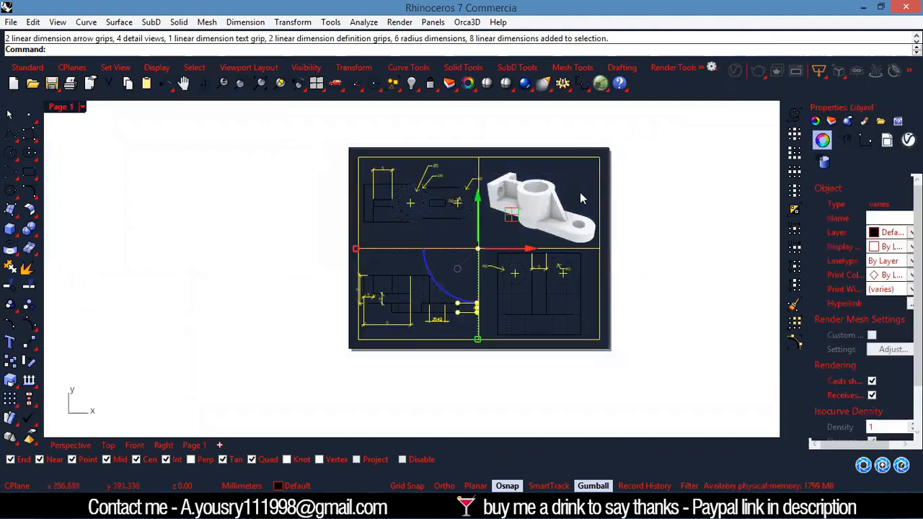
scroll(578, 194, up, 2)
ctrl+click(605, 159)
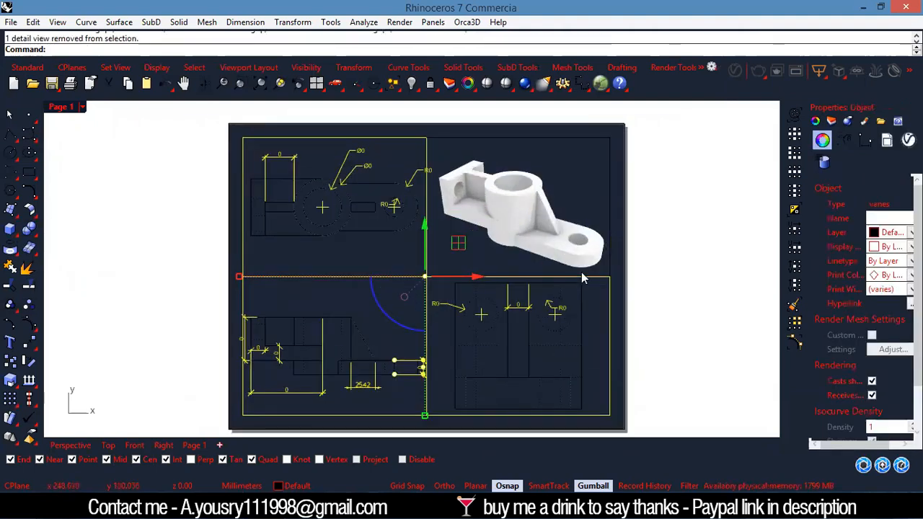
drag(598, 284, 537, 279)
ctrl+click(385, 204)
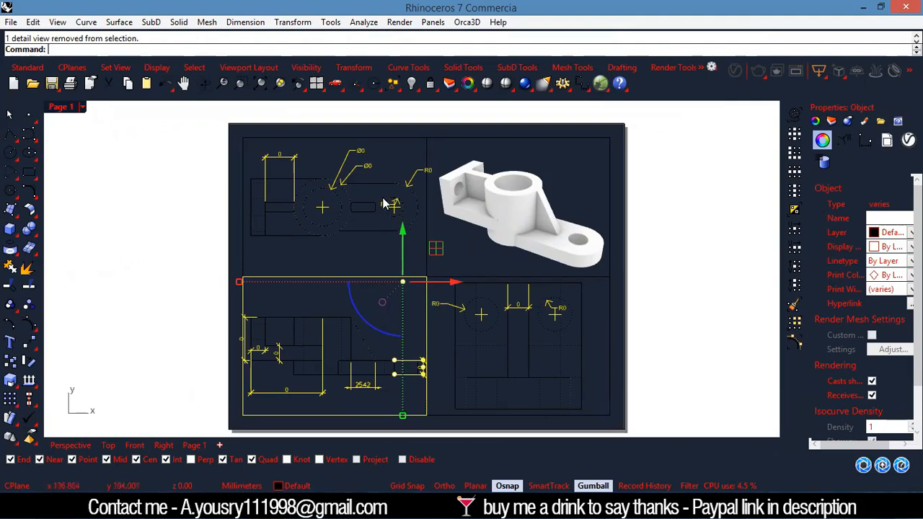
ctrl+click(332, 278)
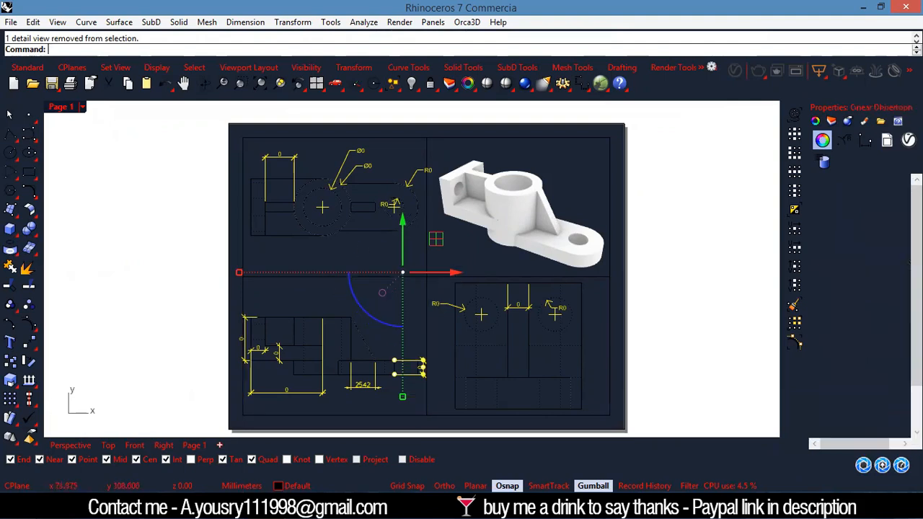
click(884, 182)
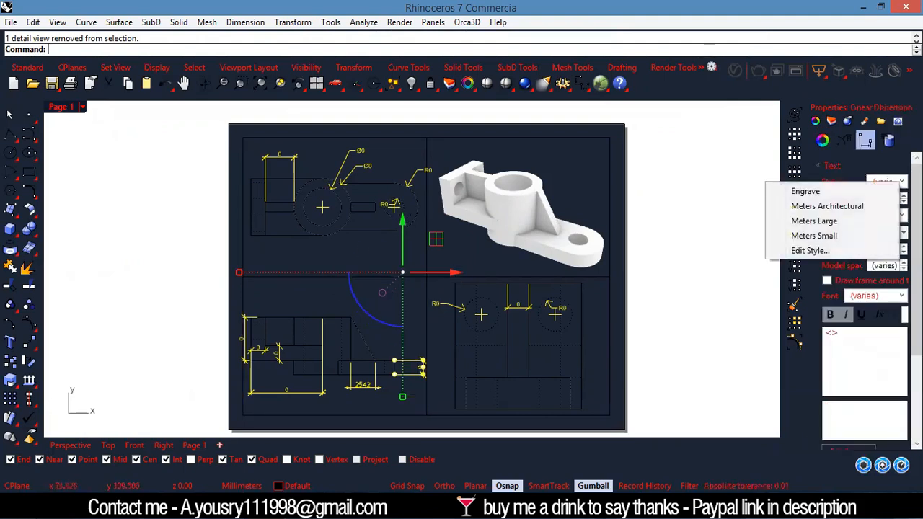
click(844, 194)
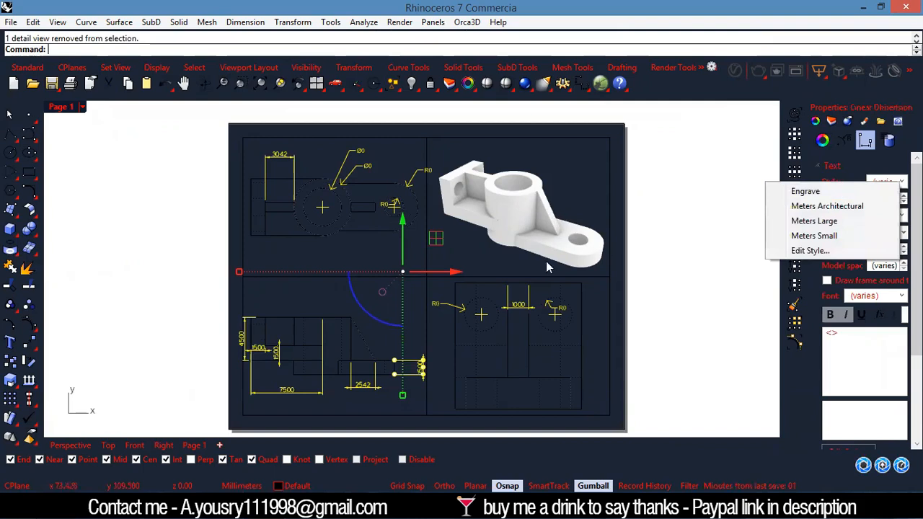
click(640, 294)
scroll(602, 285, down, 4)
Step: Assign the Engrave style to both hole radius dimensions in the right view
scroll(508, 287, up, 8)
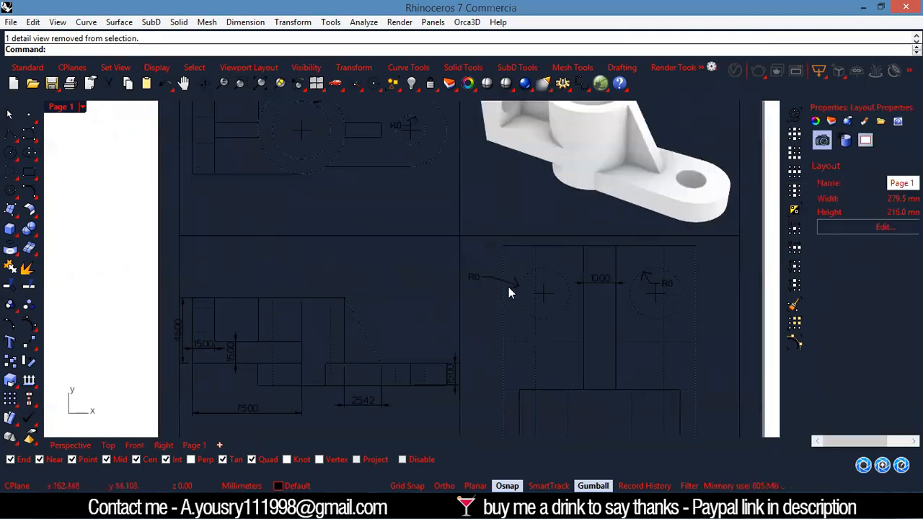
scroll(508, 287, up, 3)
click(485, 278)
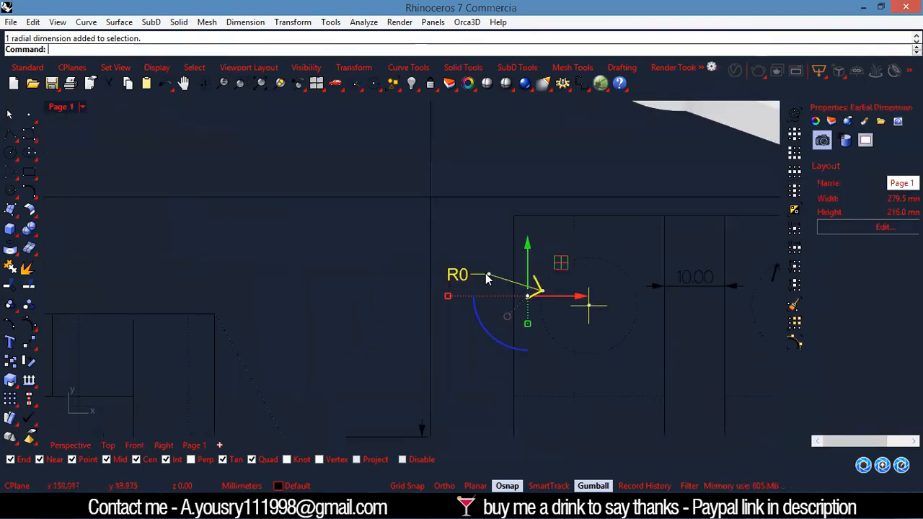
scroll(669, 284, down, 2)
scroll(552, 270, down, 4)
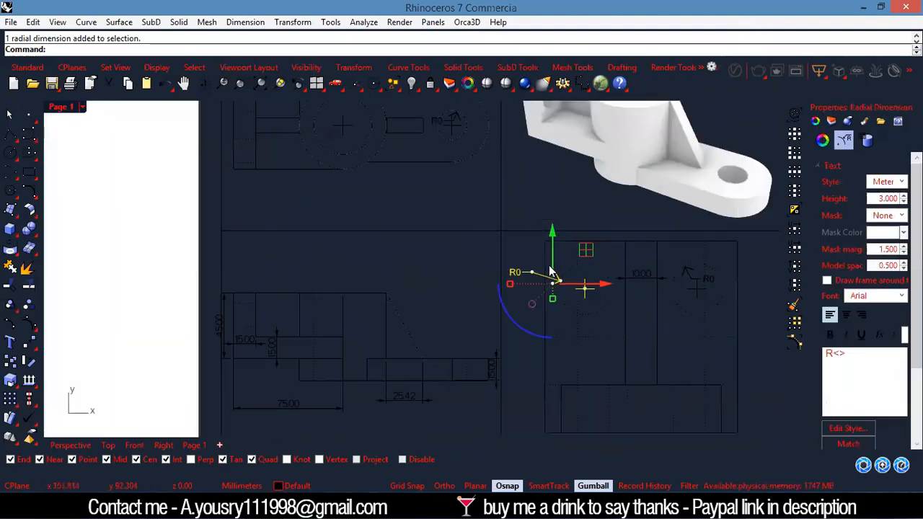
scroll(669, 277, up, 2)
click(887, 181)
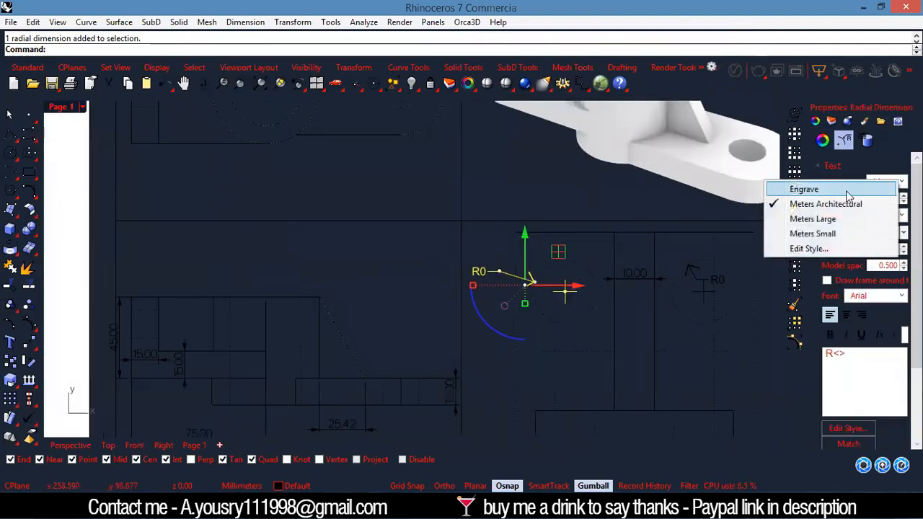
click(822, 188)
click(712, 282)
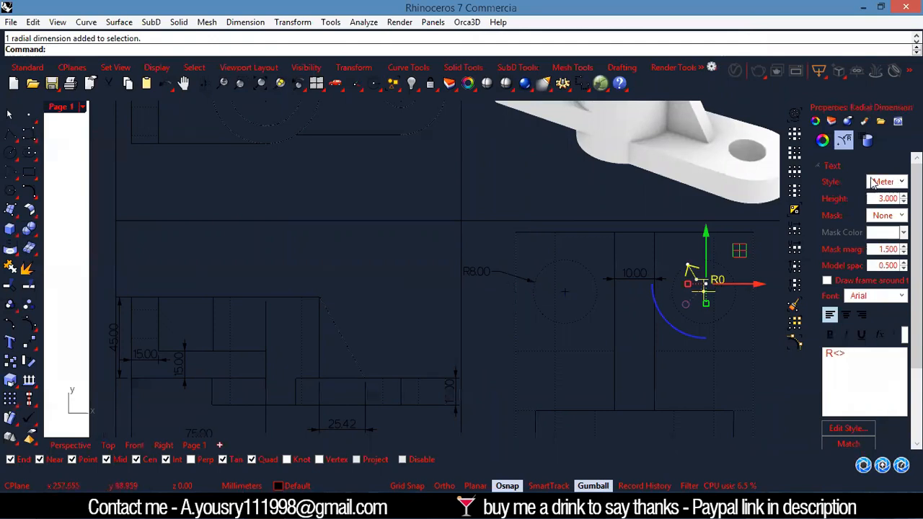
click(884, 182)
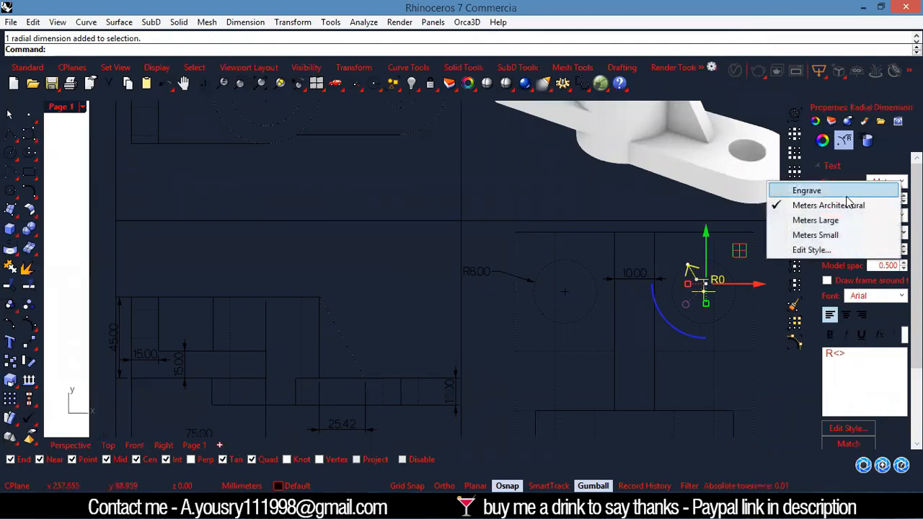
click(847, 193)
click(497, 332)
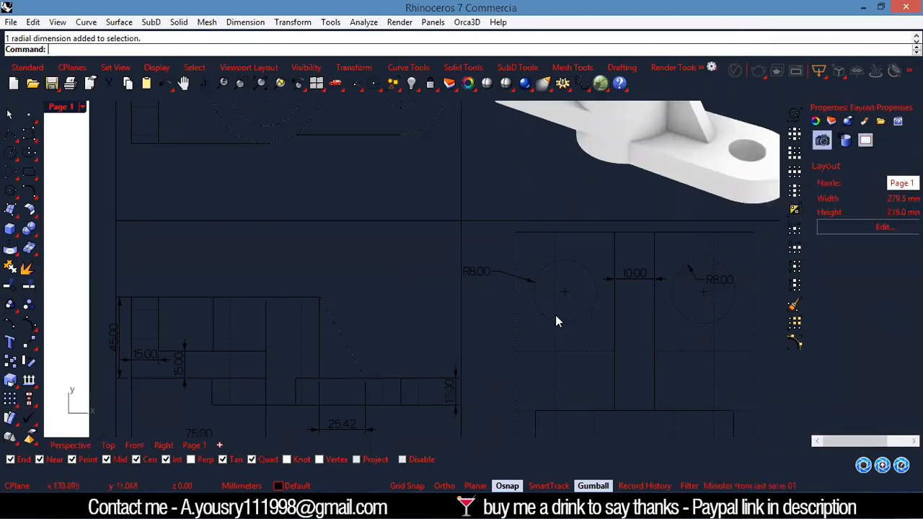
Step: Examine the dimension values and label legibility across the front, right and top views
scroll(503, 337, down, 2)
scroll(411, 393, up, 5)
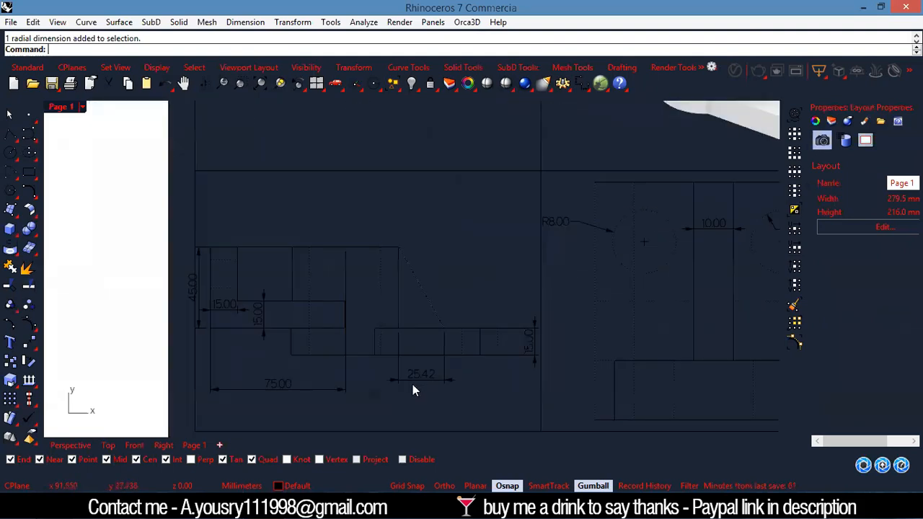
scroll(414, 377, down, 4)
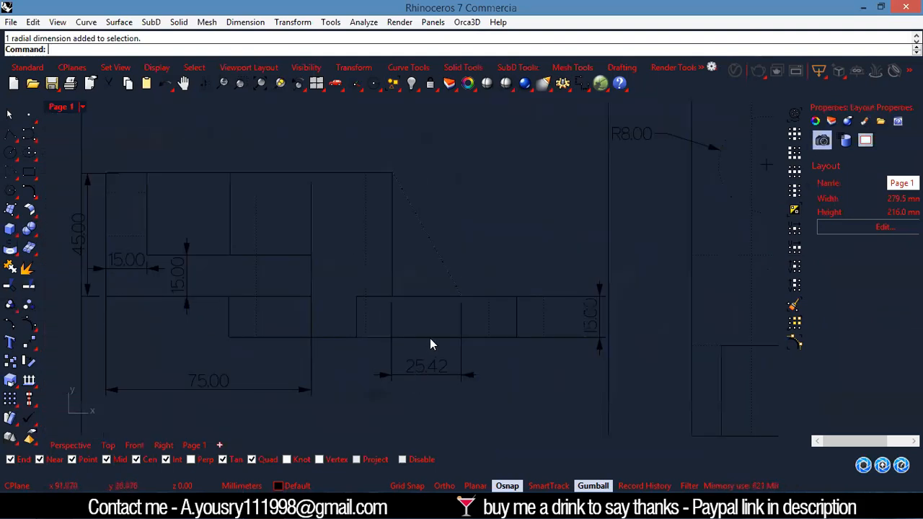
scroll(430, 339, down, 2)
scroll(186, 271, up, 4)
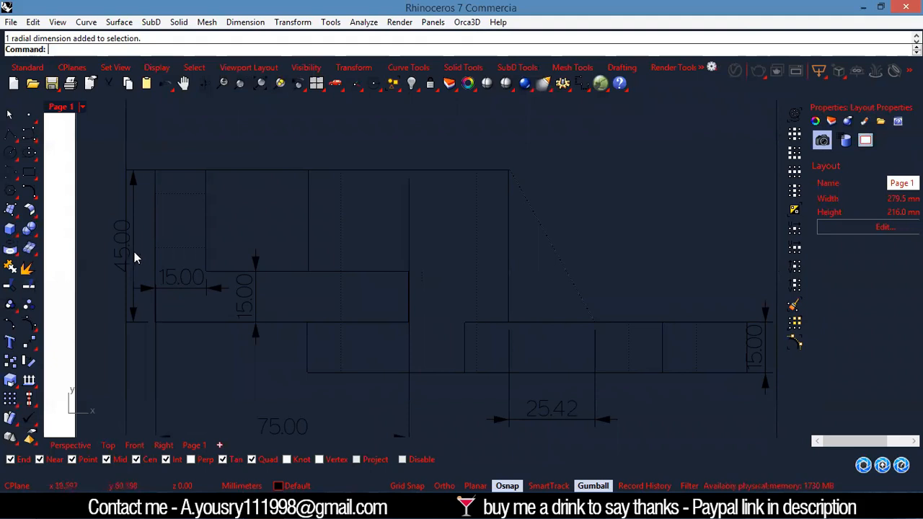
scroll(299, 333, down, 3)
scroll(370, 297, down, 4)
scroll(653, 237, up, 4)
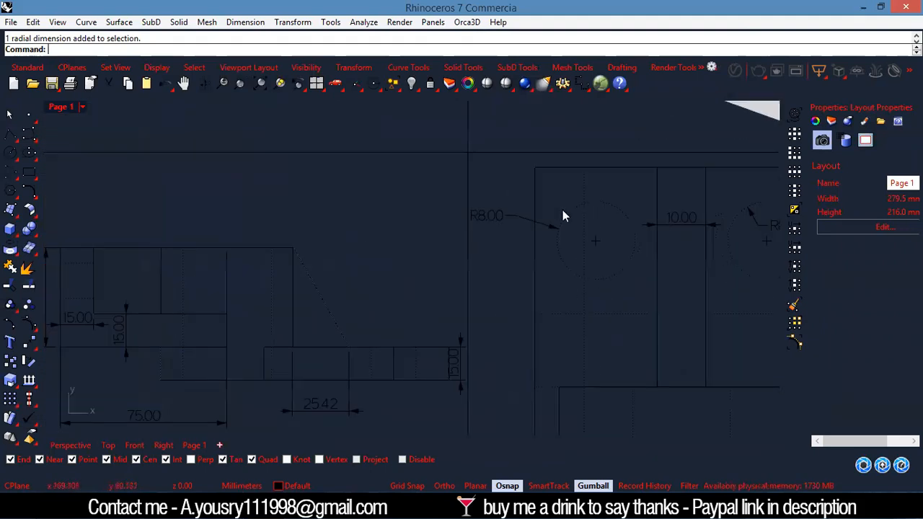
scroll(563, 210, up, 6)
scroll(387, 222, down, 4)
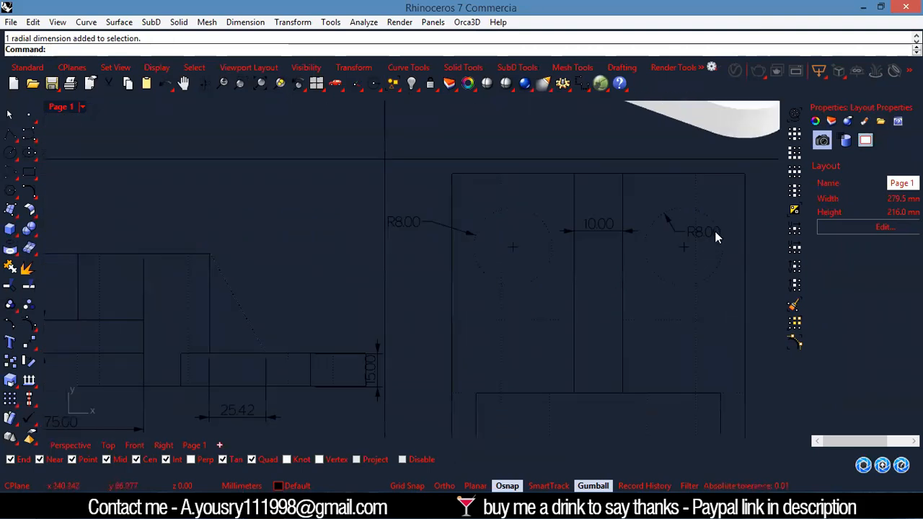
scroll(259, 407, up, 3)
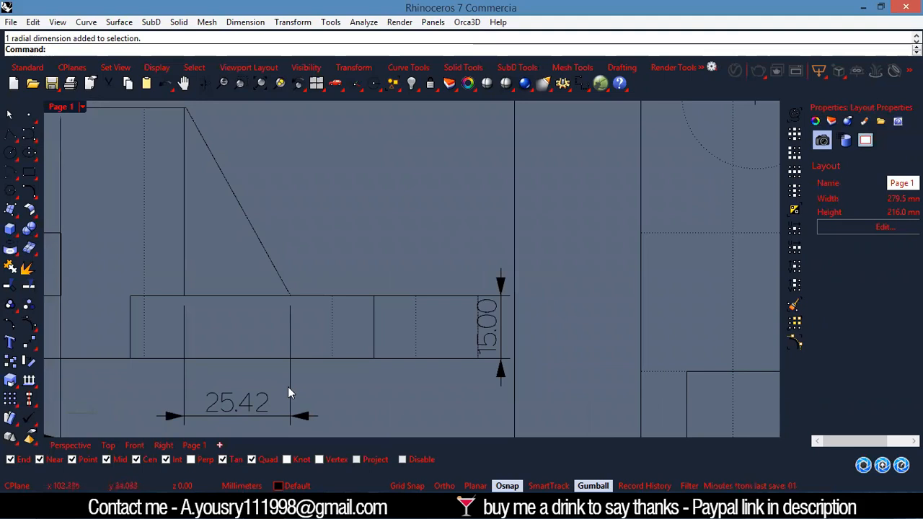
scroll(285, 302, up, 3)
scroll(286, 338, down, 3)
scroll(287, 337, down, 2)
scroll(327, 355, down, 3)
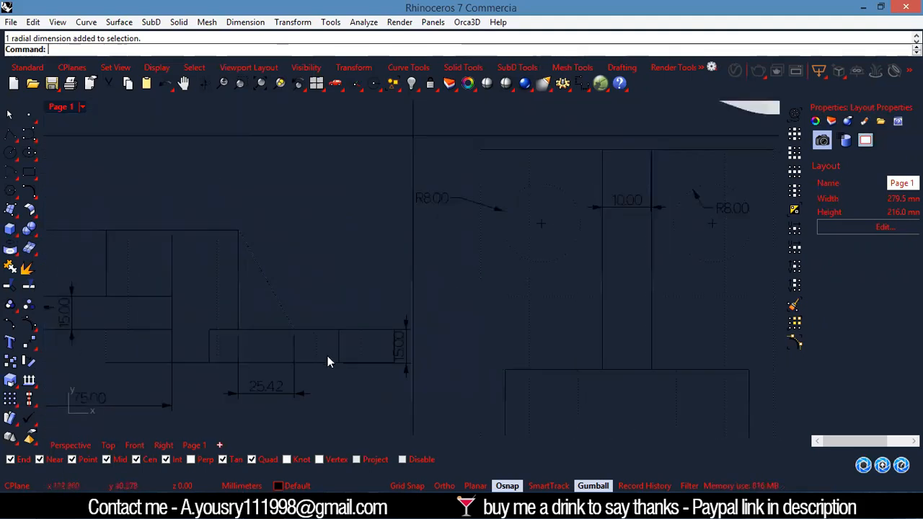
scroll(280, 140, up, 2)
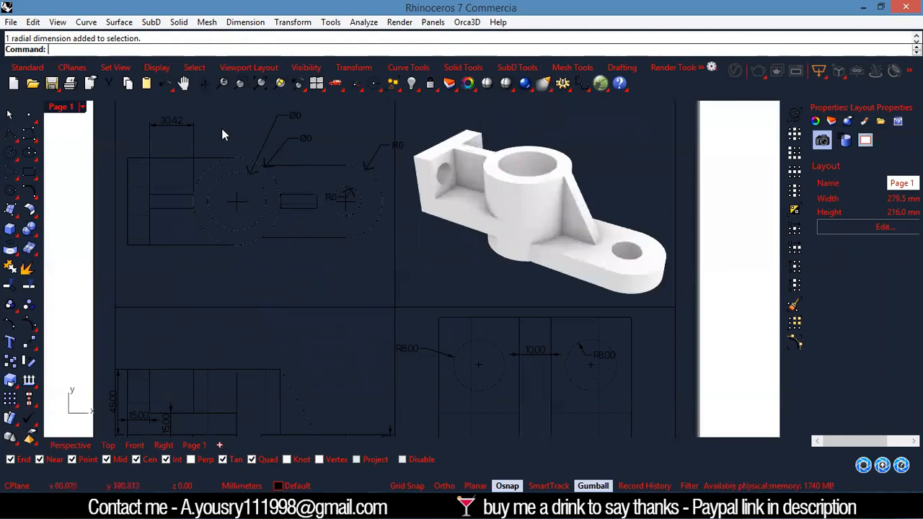
scroll(204, 173, down, 3)
scroll(385, 186, up, 4)
scroll(398, 212, up, 1)
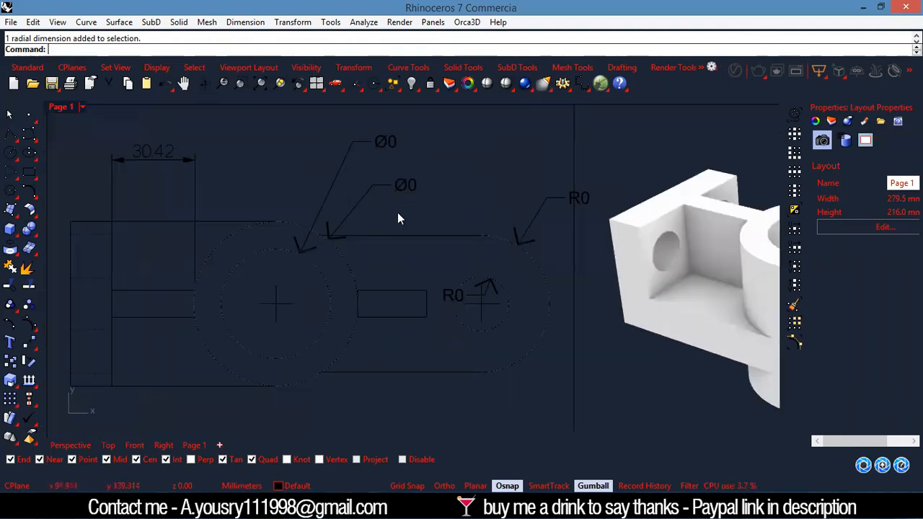
Step: Assign the Engrave annotation style to the two diameter and two radius dimensions in the top view
drag(409, 142, 414, 133)
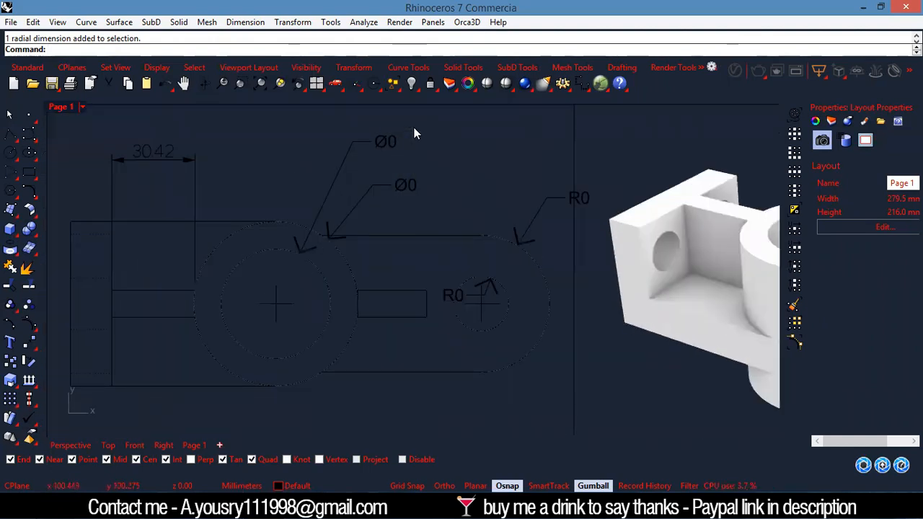
shift+click(411, 185)
shift+click(544, 216)
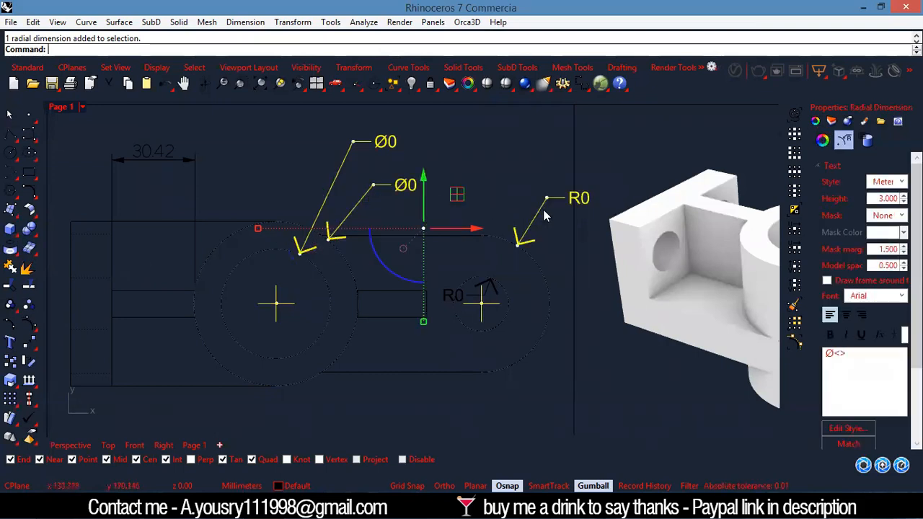
shift+click(451, 299)
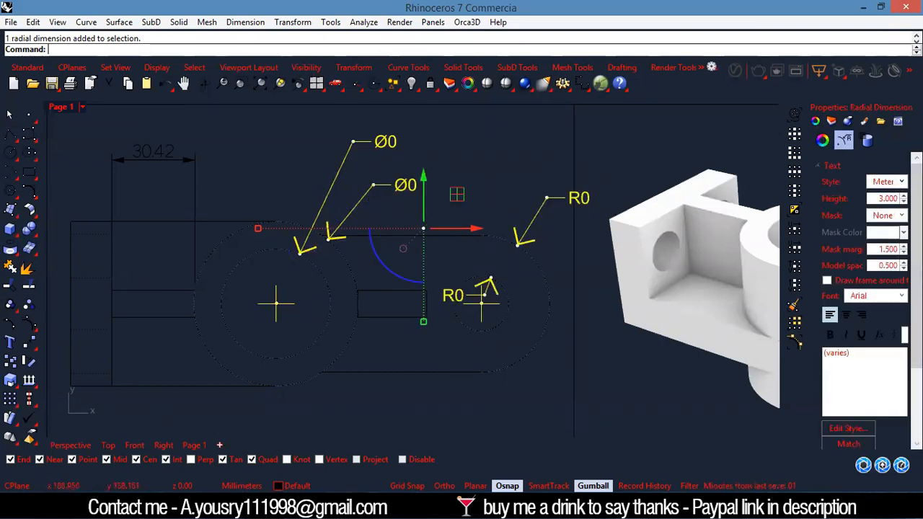
click(886, 182)
click(503, 164)
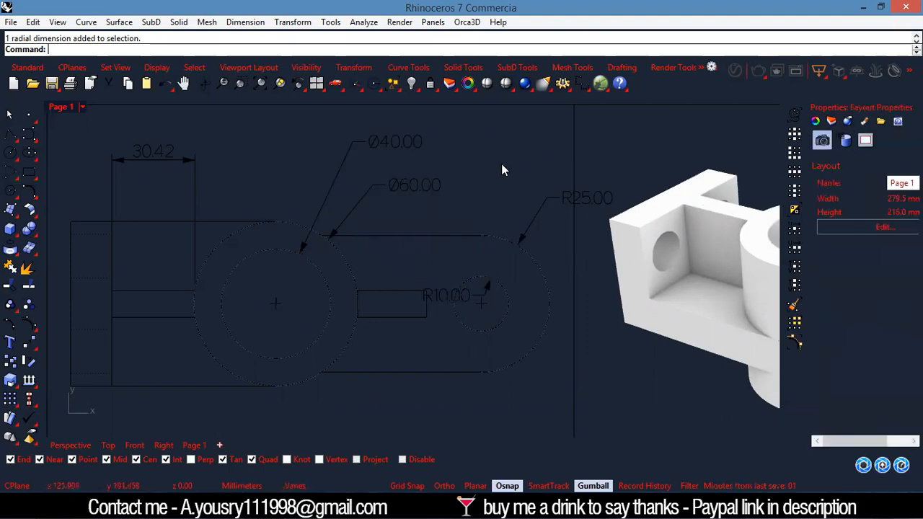
Step: Start a linear dimension in the top view, in the area of the narrow rib and the small hole
scroll(500, 165, down, 6)
scroll(310, 216, down, 6)
scroll(507, 268, up, 2)
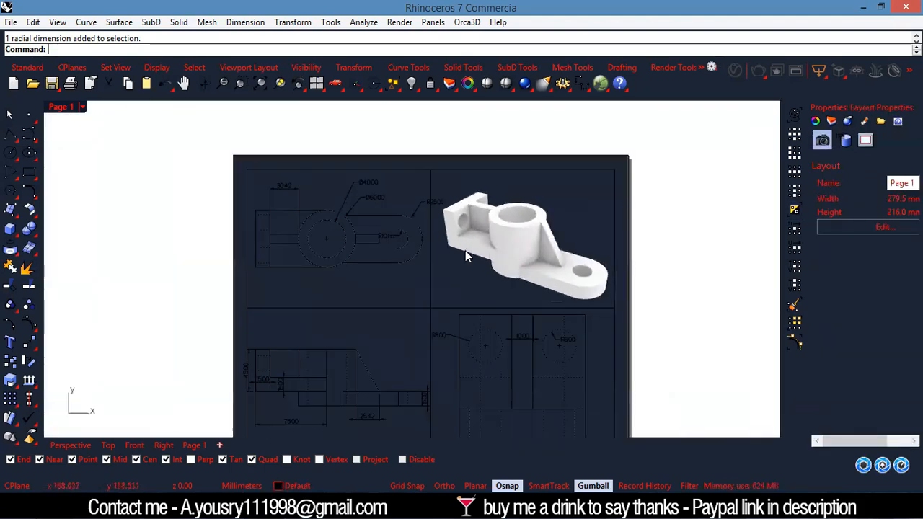
scroll(393, 238, up, 5)
scroll(398, 311, down, 5)
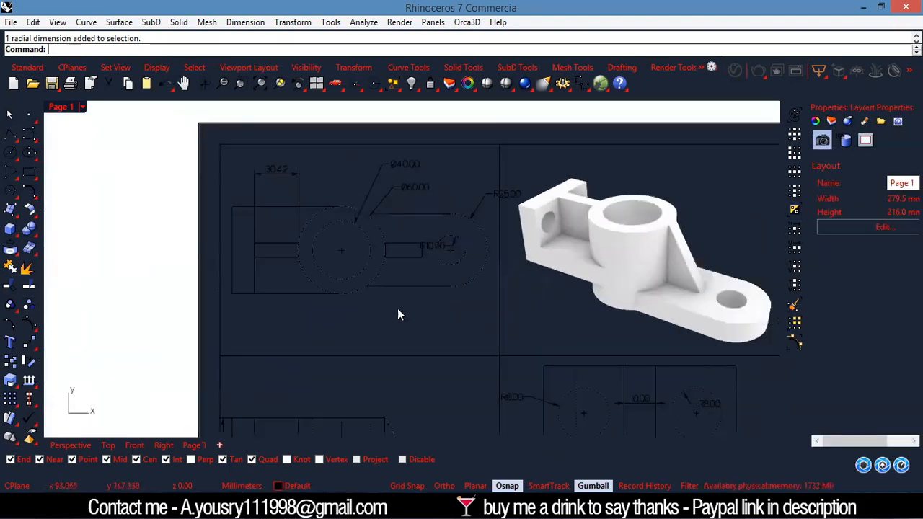
scroll(412, 349, up, 5)
scroll(389, 227, up, 6)
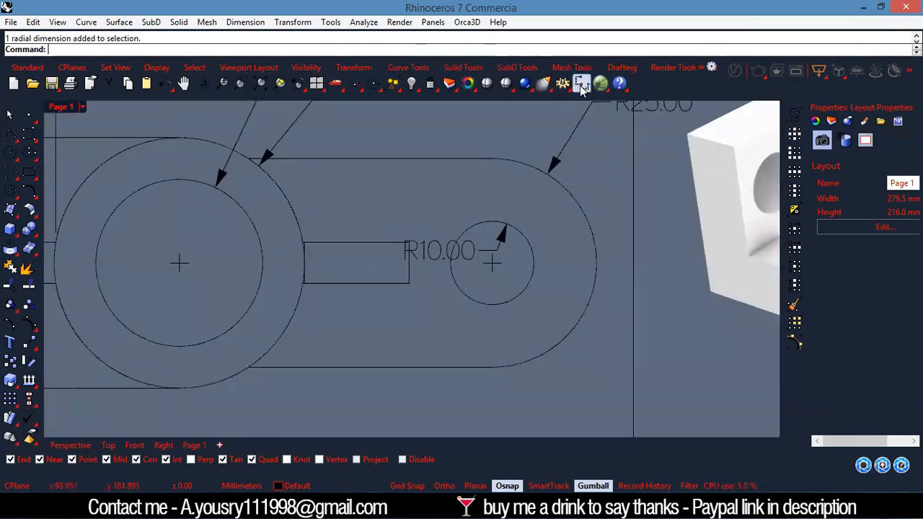
click(582, 84)
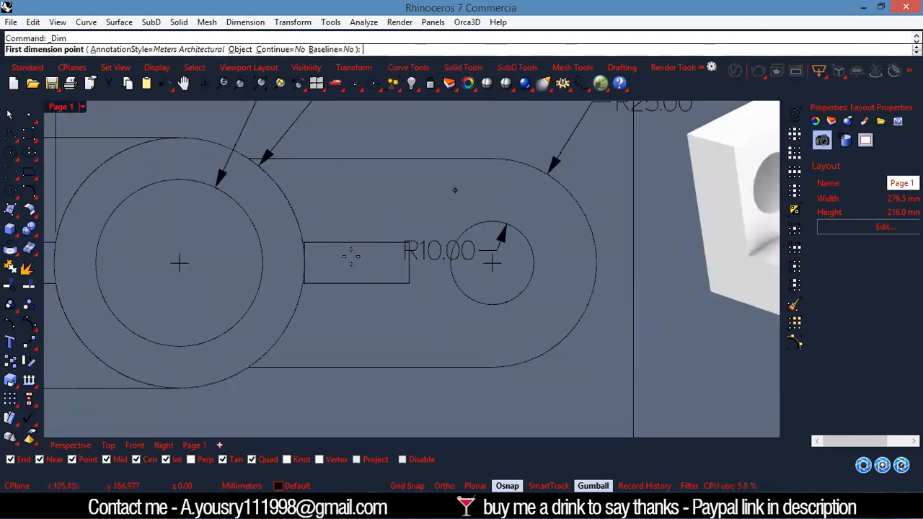